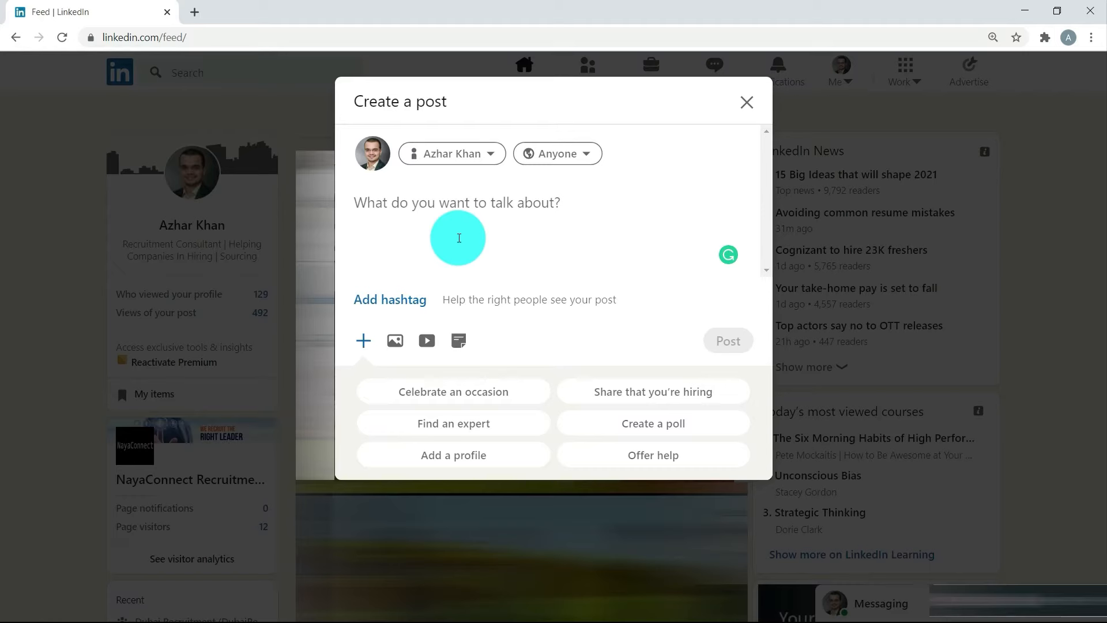
Share that you're hiring from the new post and start creating a new job
{"action": "left_click", "coordinate": [459, 238]}
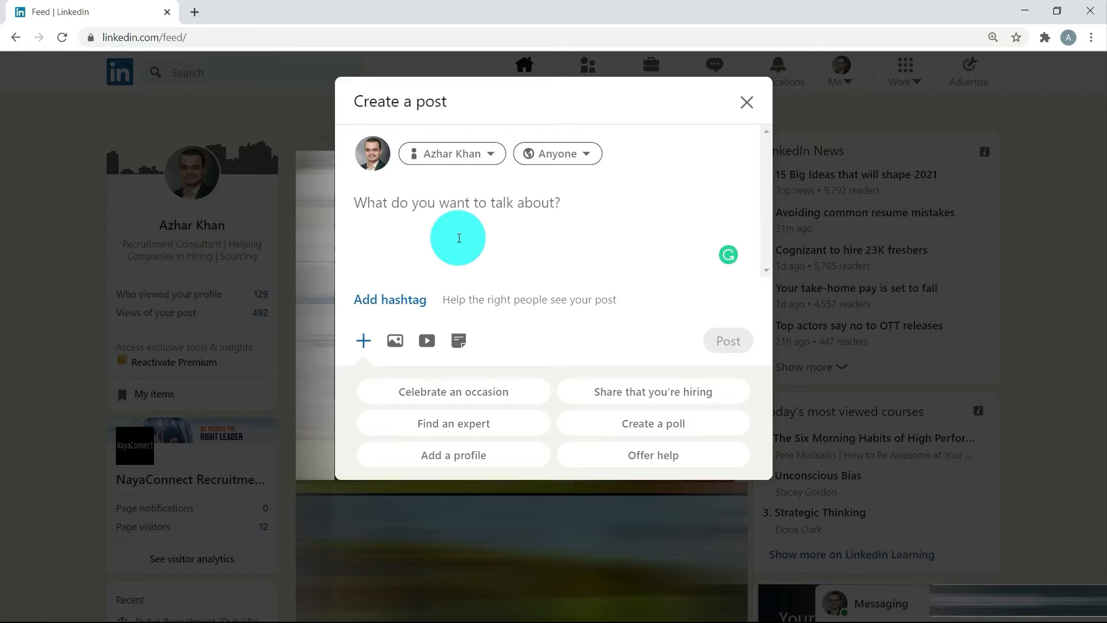
{"action": "left_click", "coordinate": [598, 393]}
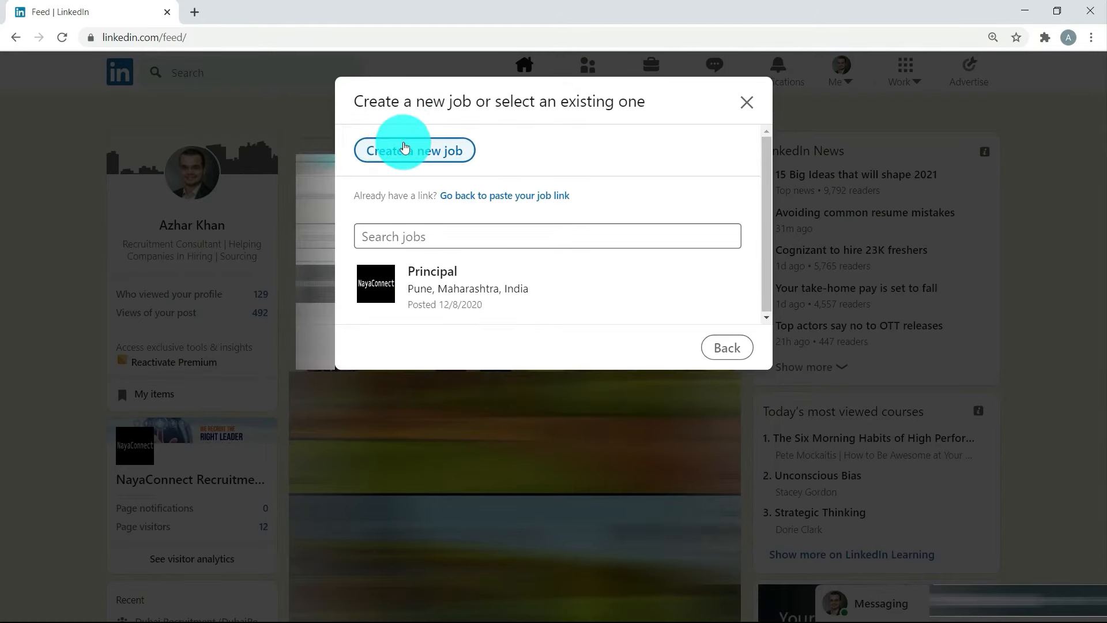
{"action": "left_click", "coordinate": [405, 149]}
Set the job title of the free job to "Civil Engineer"
{"action": "left_click", "coordinate": [402, 253]}
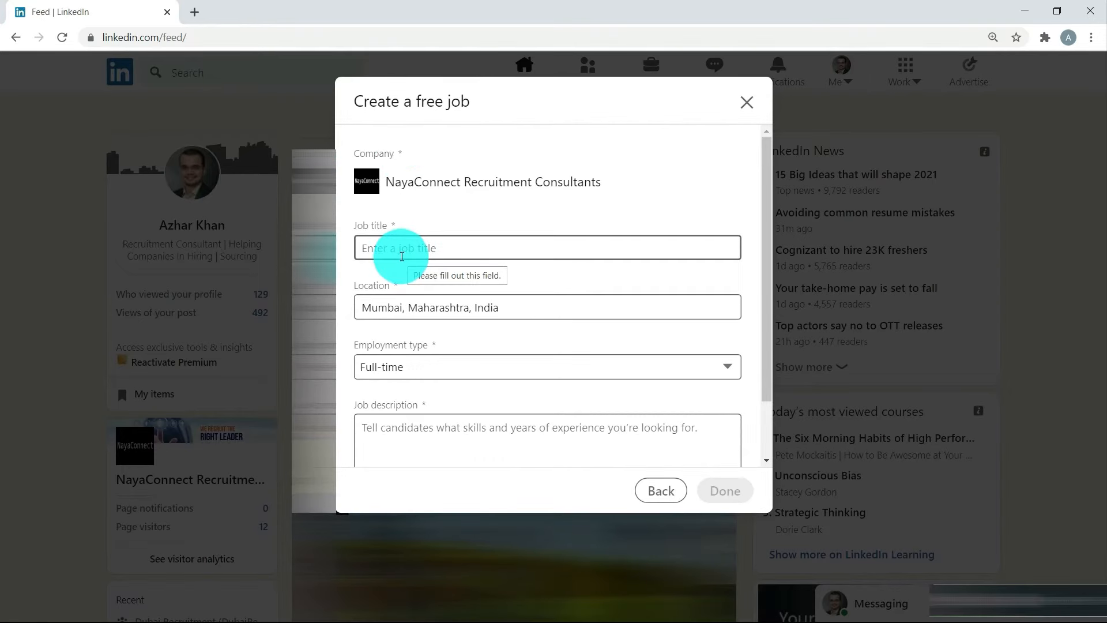
{"action": "type", "text": "C"}
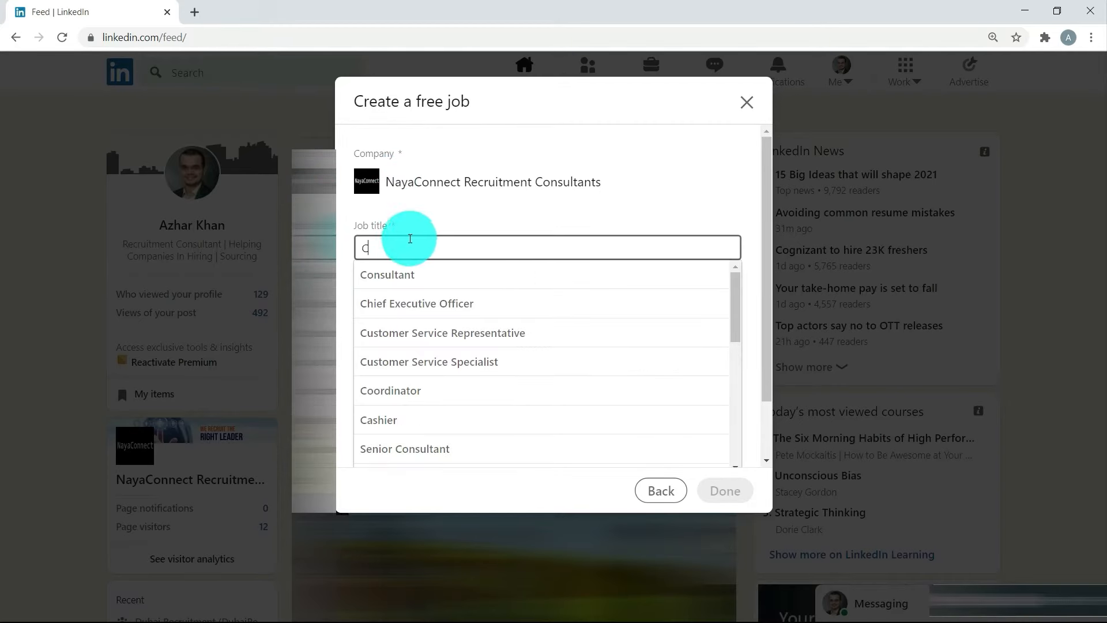
{"action": "type", "text": "iv"}
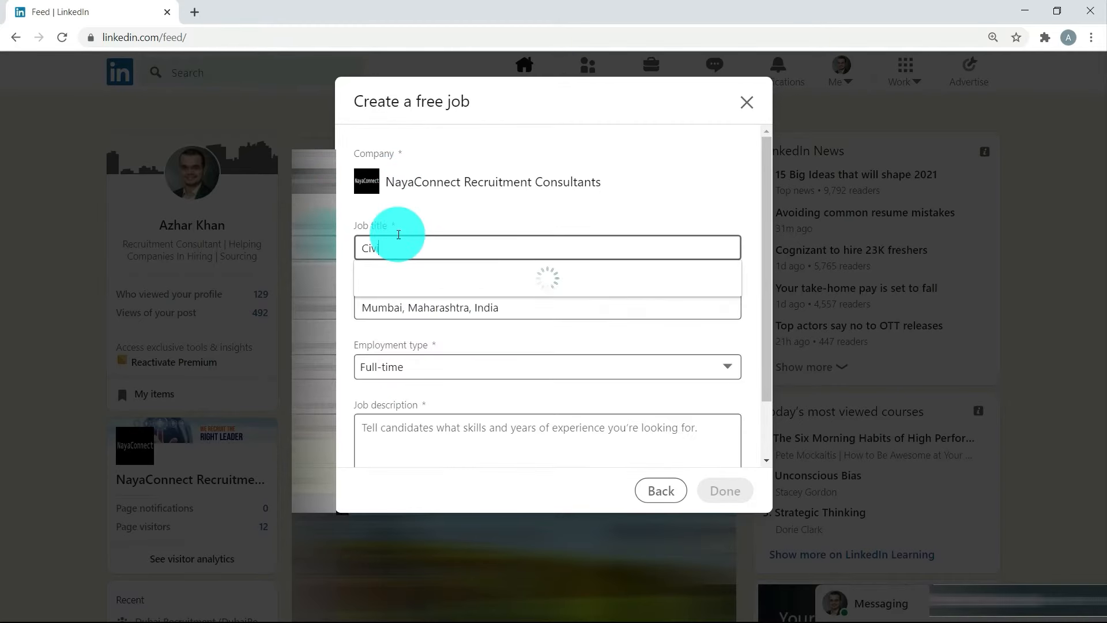
{"action": "type", "text": "il Engineer"}
{"action": "left_click", "coordinate": [484, 332]}
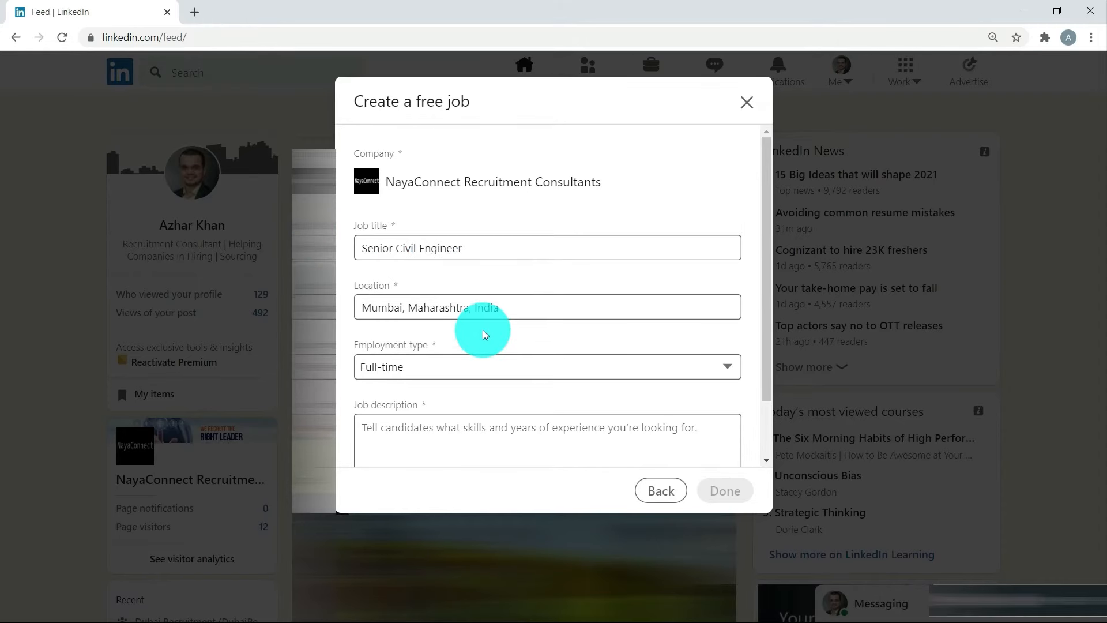
{"action": "double_click", "coordinate": [380, 247]}
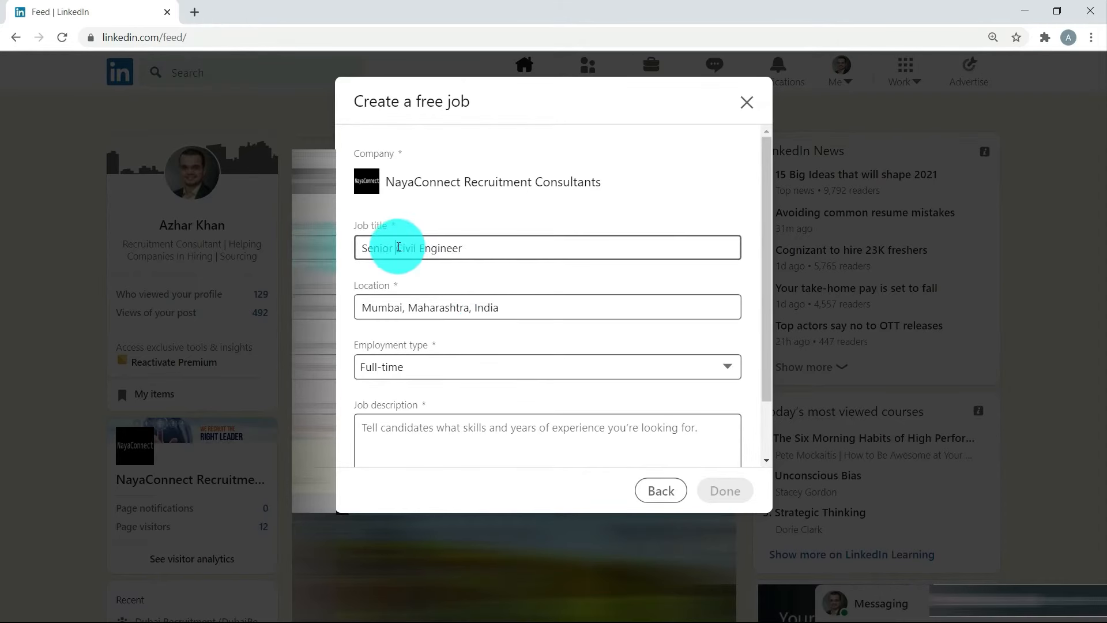
{"action": "key", "text": "BackSpace"}
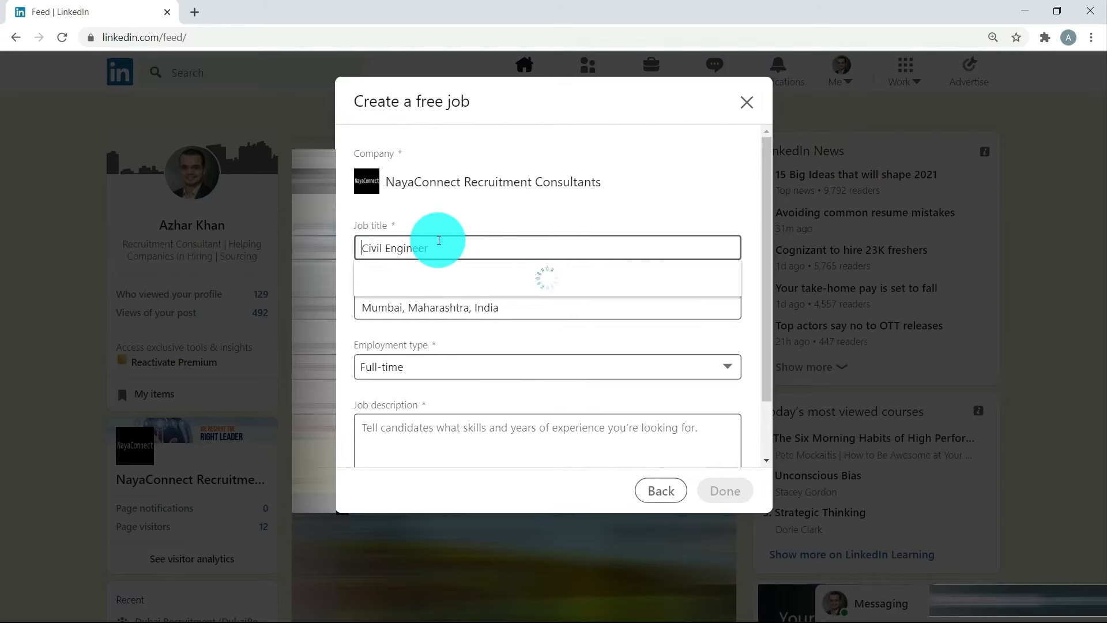
{"action": "left_click", "coordinate": [432, 276]}
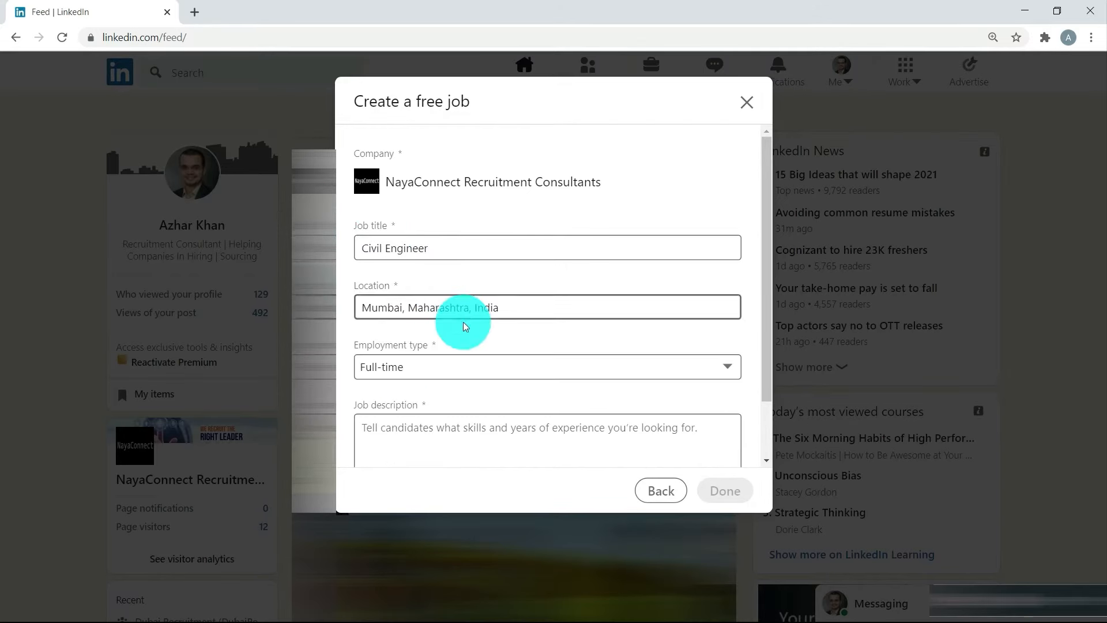
Set the job location to New Delhi, Delhi, India and the employment type to Full-time
{"action": "double_click", "coordinate": [501, 309]}
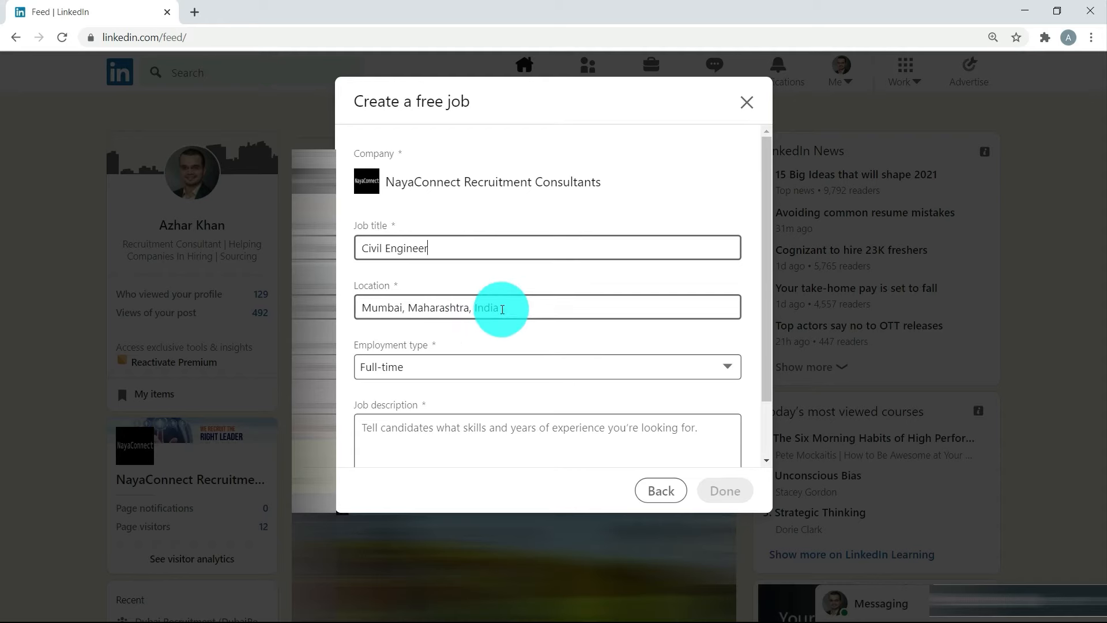
{"action": "left_click_drag", "start_coordinate": [502, 309], "coordinate": [346, 308]}
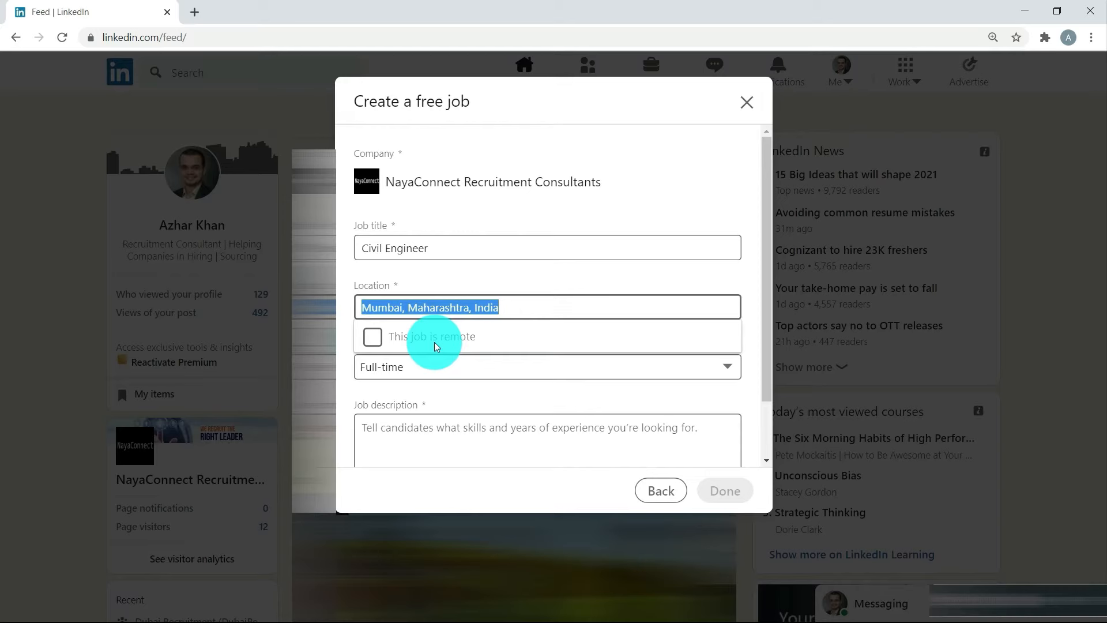
{"action": "type", "text": "De"}
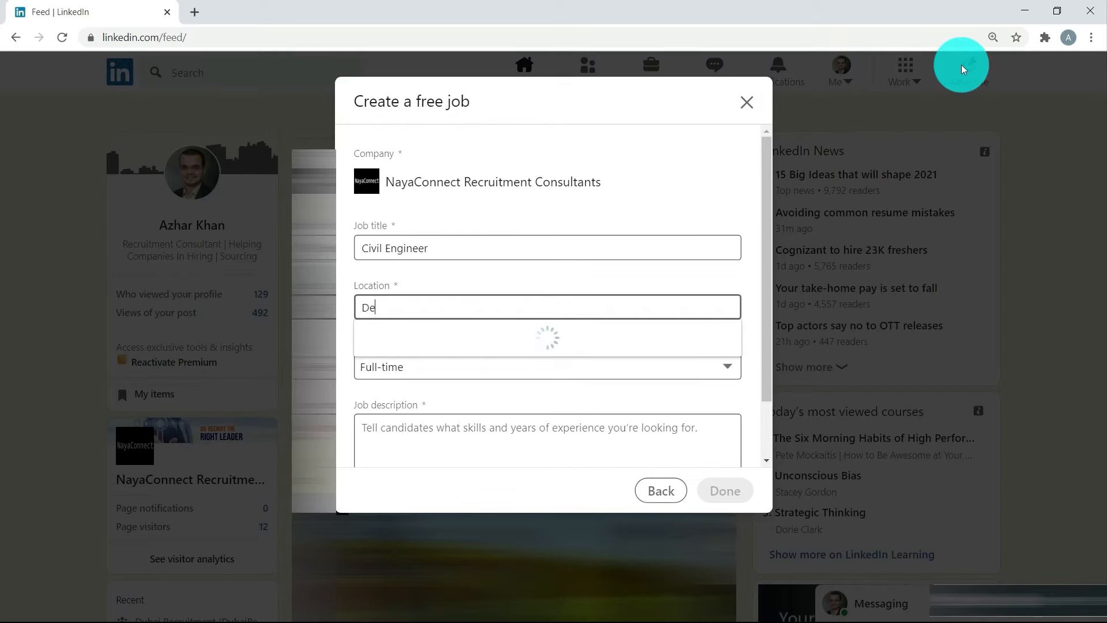
{"action": "type", "text": "lhi"}
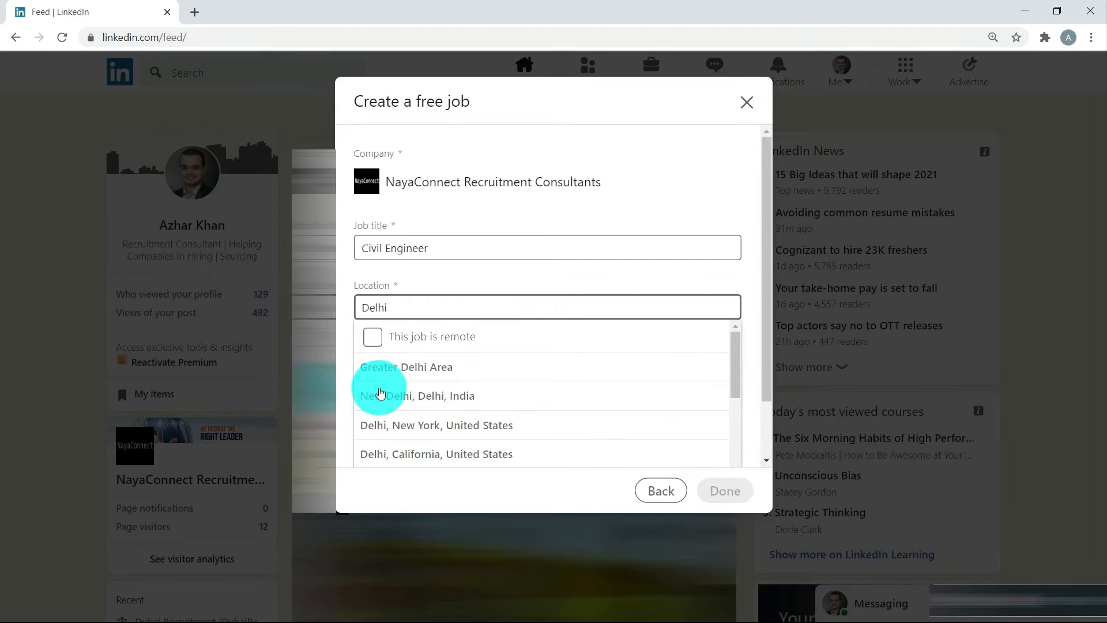
{"action": "left_click", "coordinate": [385, 398]}
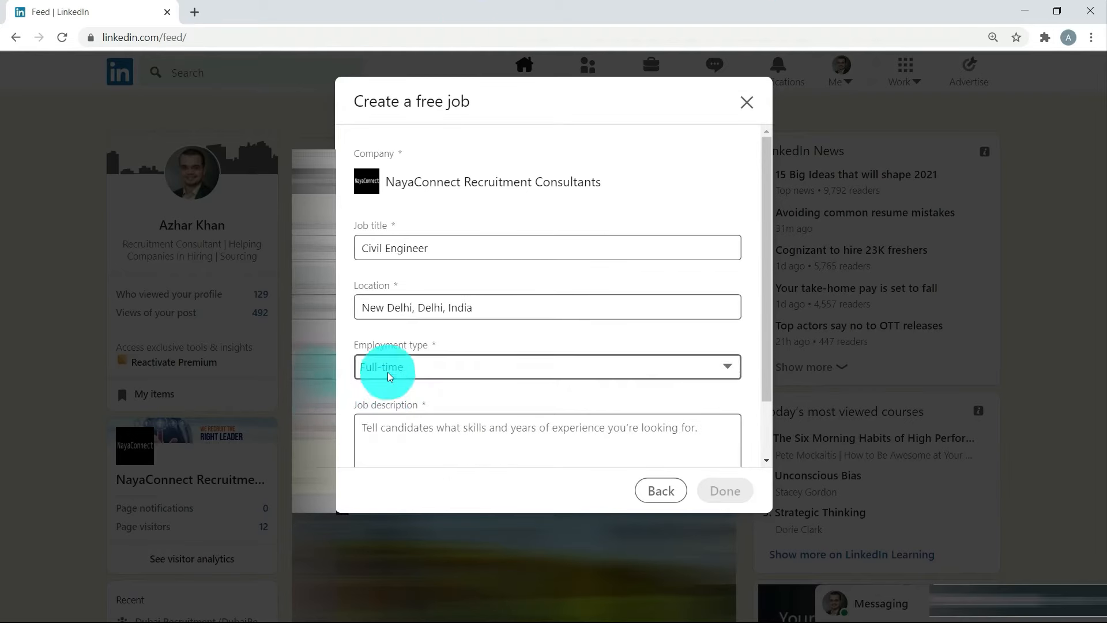
{"action": "left_click", "coordinate": [404, 370]}
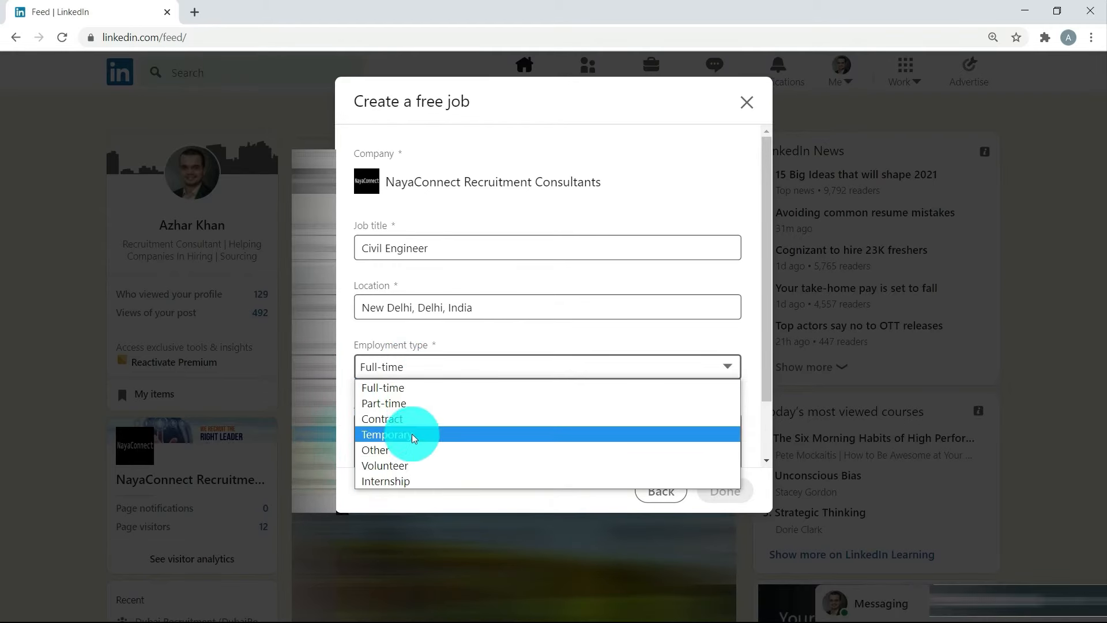
{"action": "left_click", "coordinate": [408, 387]}
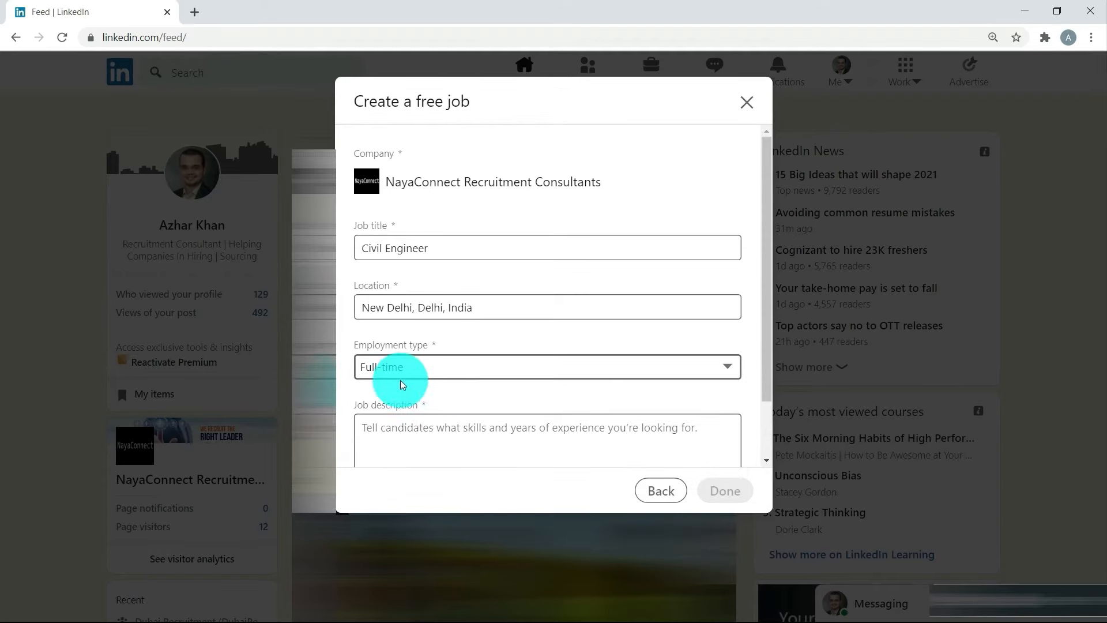
Begin the job description with "I am looking for Civil Engineer for a Top Real Estate Company based out in delhi."
{"action": "scroll", "coordinate": [400, 379], "scroll_direction": "down", "scroll_amount": 2}
{"action": "left_click", "coordinate": [400, 370]}
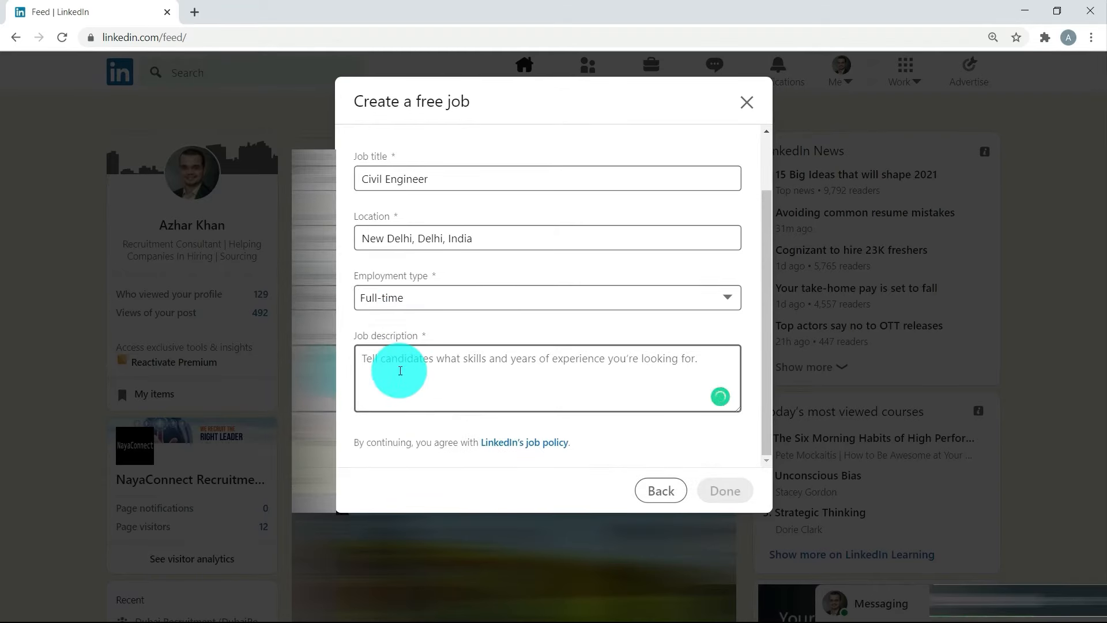
{"action": "type", "text": "I am"}
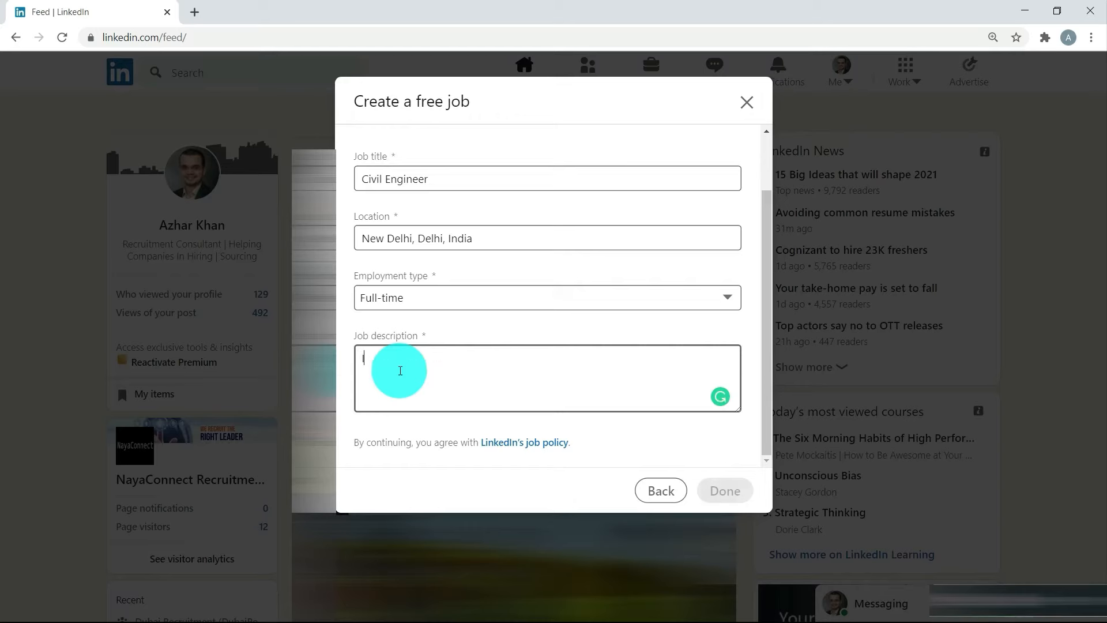
{"action": "type", "text": " looking f"}
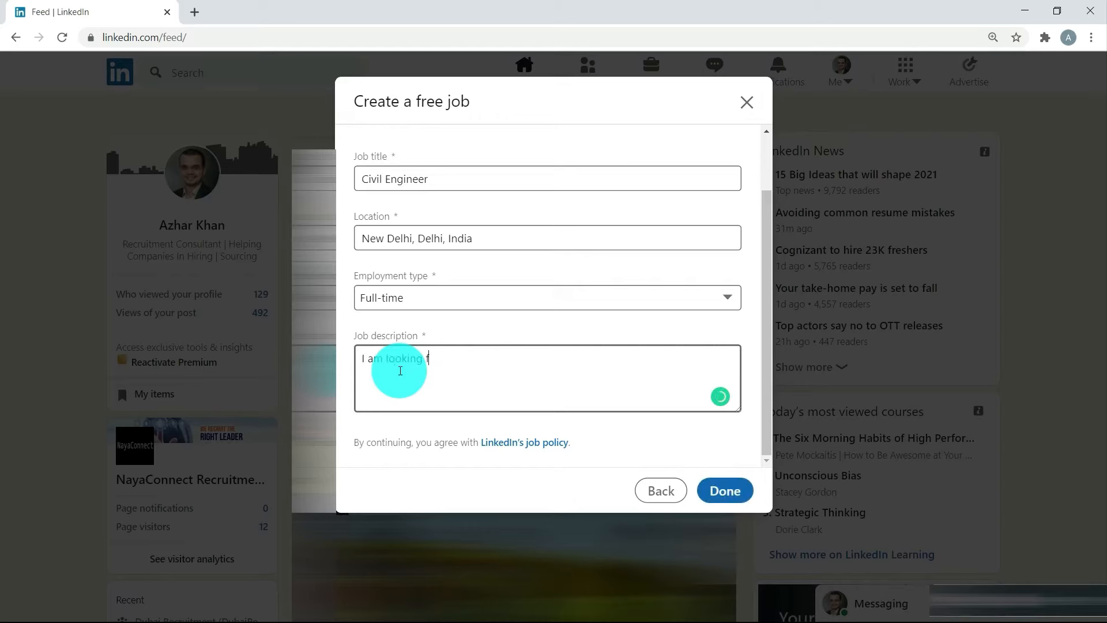
{"action": "type", "text": "or Civil Engineer "}
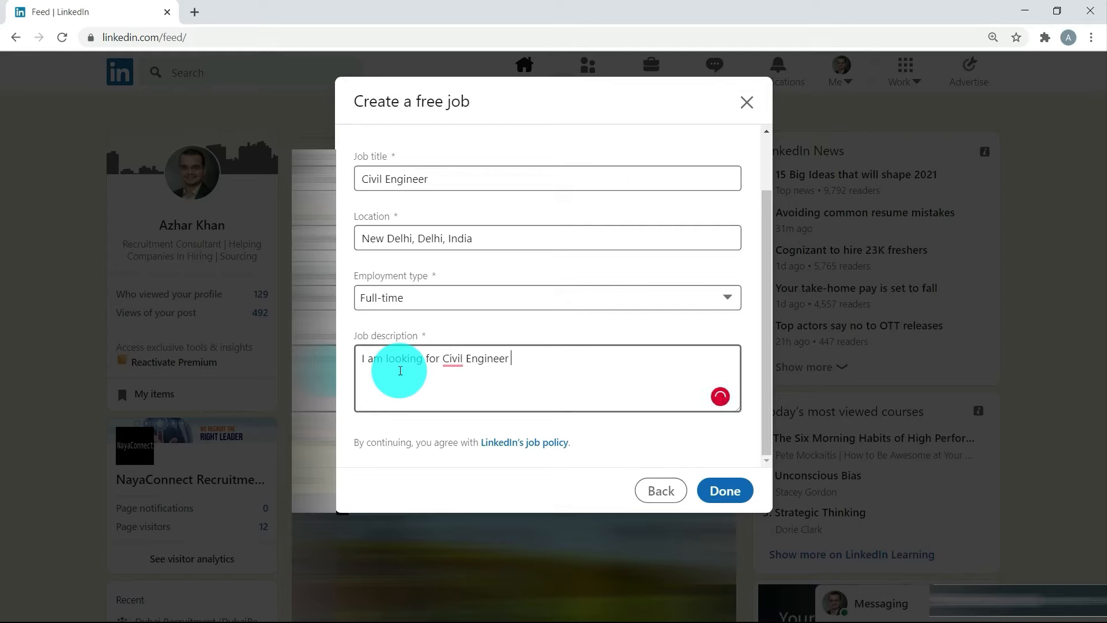
{"action": "type", "text": "for Top Rea"}
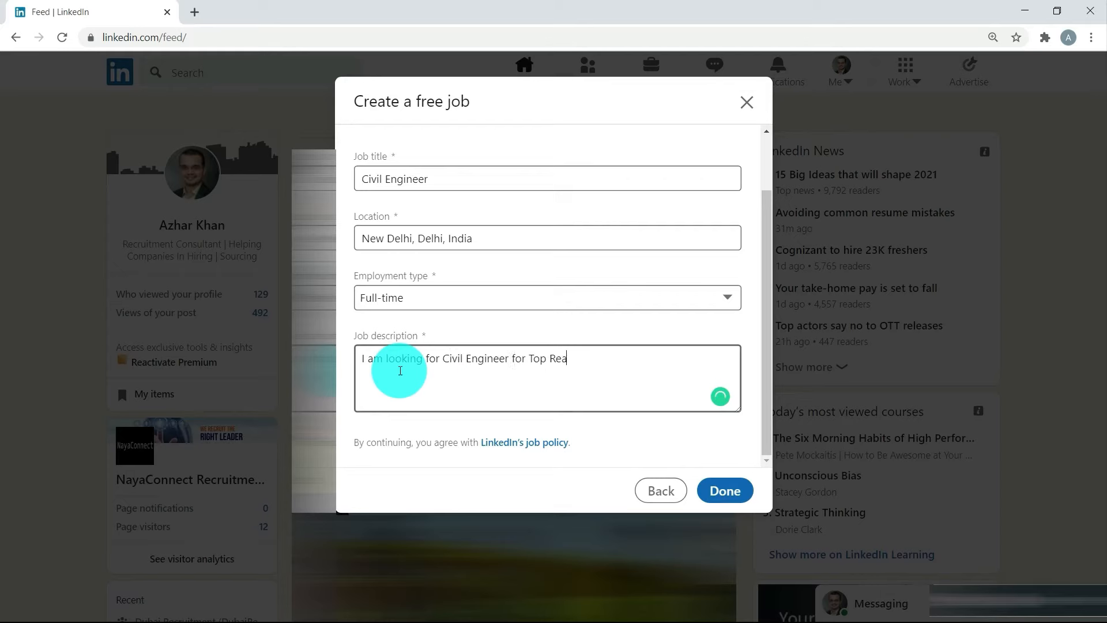
{"action": "type", "text": "l Estate Co"}
{"action": "type", "text": "mpa"}
{"action": "type", "text": "ny B"}
{"action": "type", "text": "based o"}
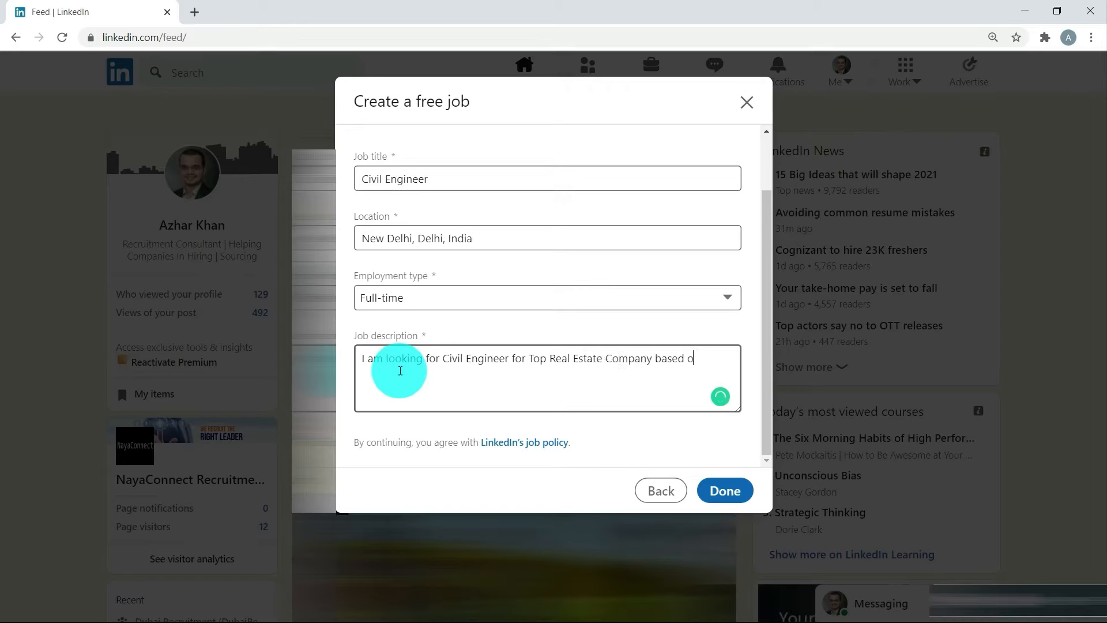
{"action": "type", "text": "ut in delhi."}
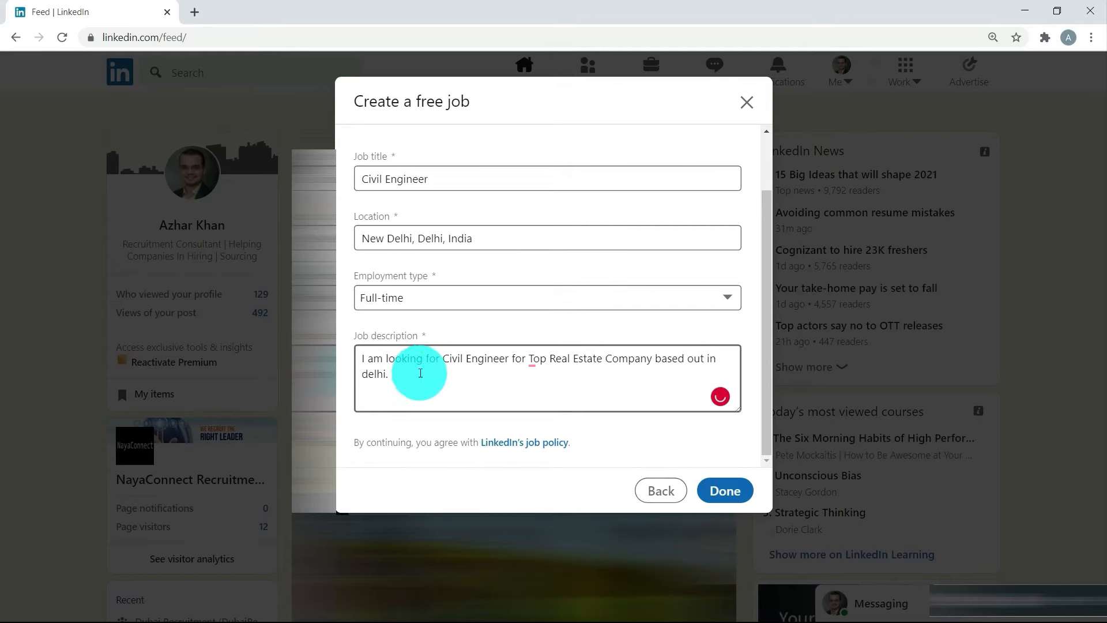
{"action": "mouse_move", "coordinate": [537, 357]}
{"action": "left_click", "coordinate": [557, 391]}
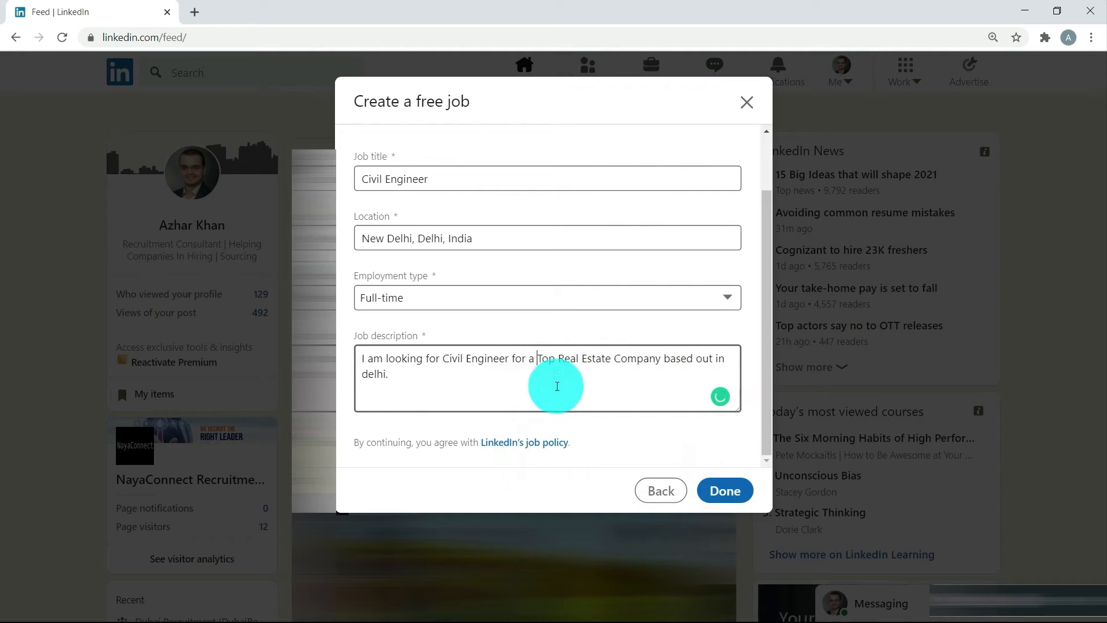
Add the lines "Experience - 5 to 7 years." and "Salary - upto 6 lakhs per annum" to the job description
{"action": "left_click_drag", "start_coordinate": [439, 360], "coordinate": [413, 370]}
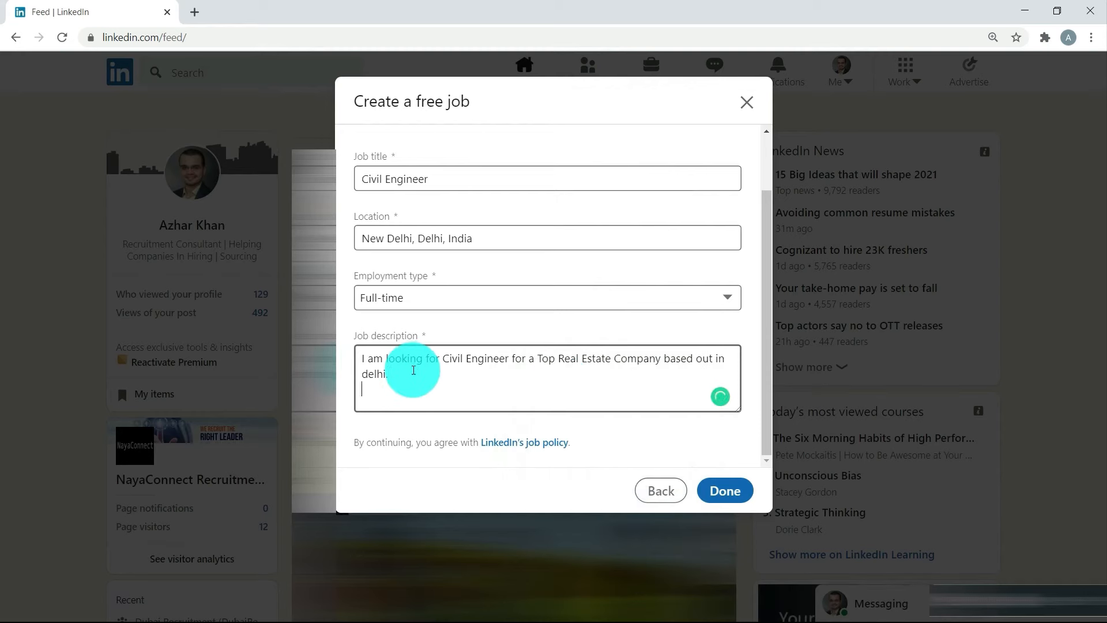
{"action": "type", "text": "perience"}
{"action": "type", "text": " - 5"}
{"action": "type", "text": " to 7 yhe"}
{"action": "type", "text": "ars"}
{"action": "type", "text": "Salary"}
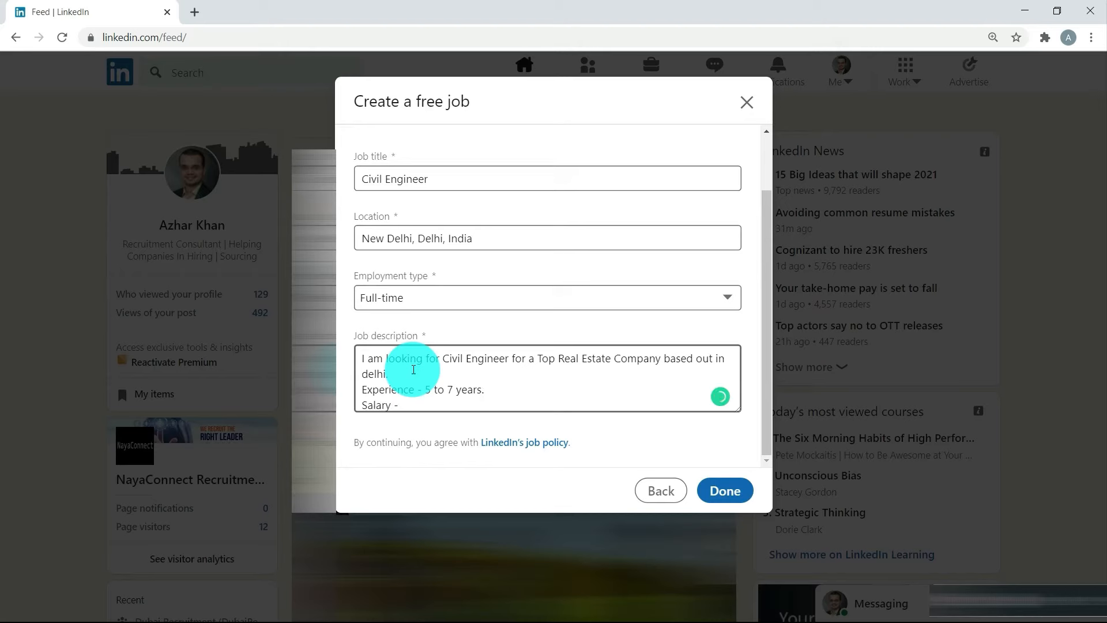
{"action": "type", "text": " - upto 6 lakhs"}
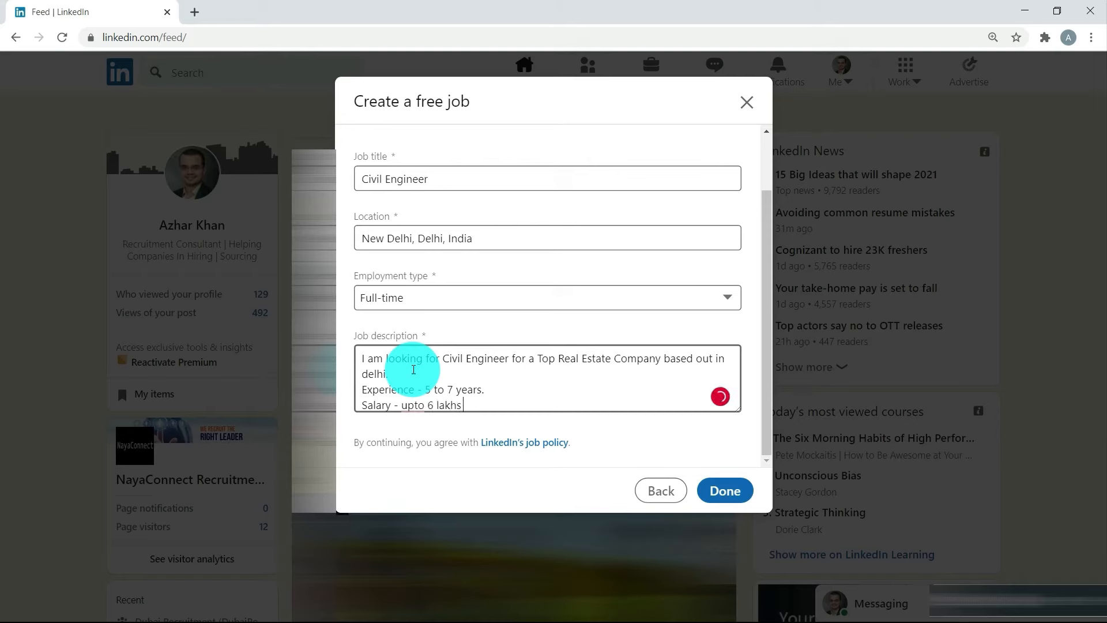
{"action": "type", "text": " per annum"}
After a blank line, add "Description:" and the item "1)Should have experience in Tall Buildings." to the job description
{"action": "key", "text": "Return"}
{"action": "key", "text": "Return"}
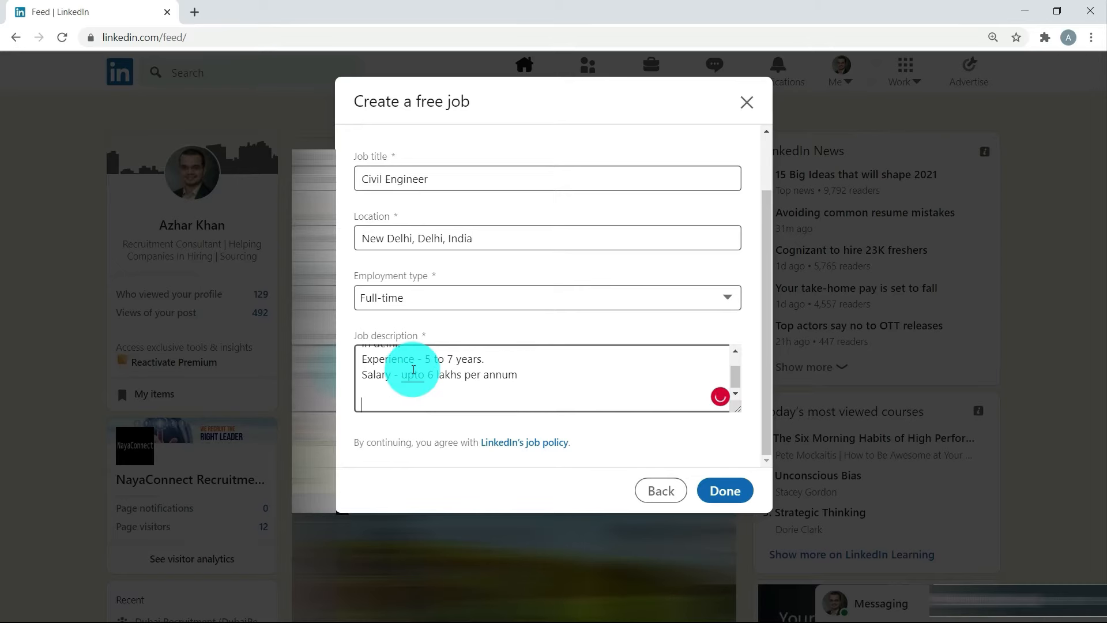
{"action": "type", "text": "Description:"}
{"action": "key", "text": "Return"}
{"action": "type", "text": "1)"}
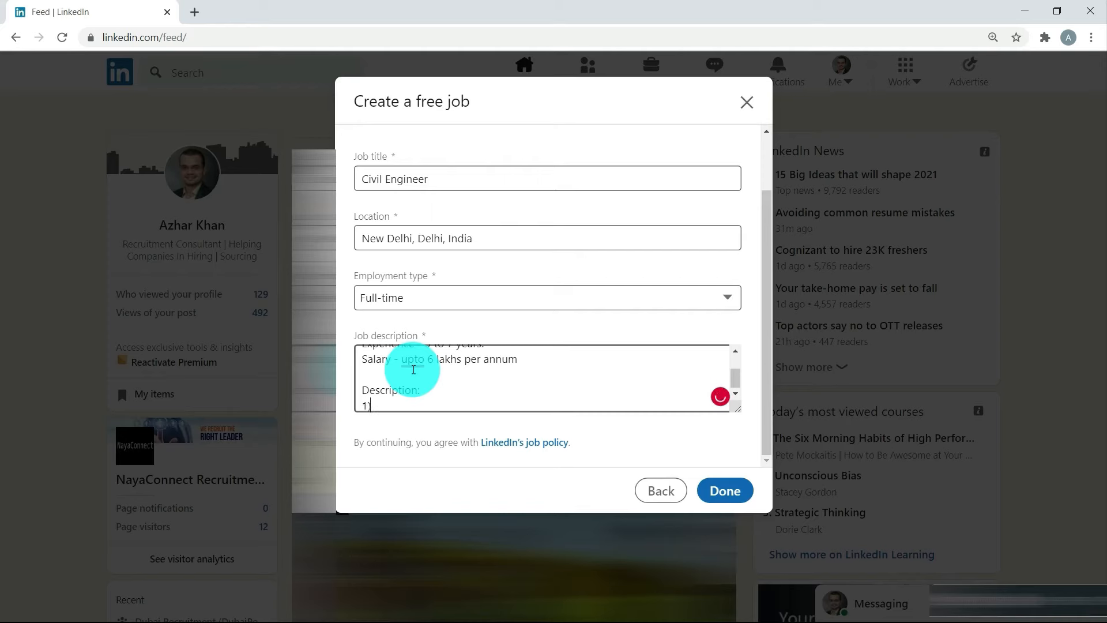
{"action": "type", "text": "Should have experienc"}
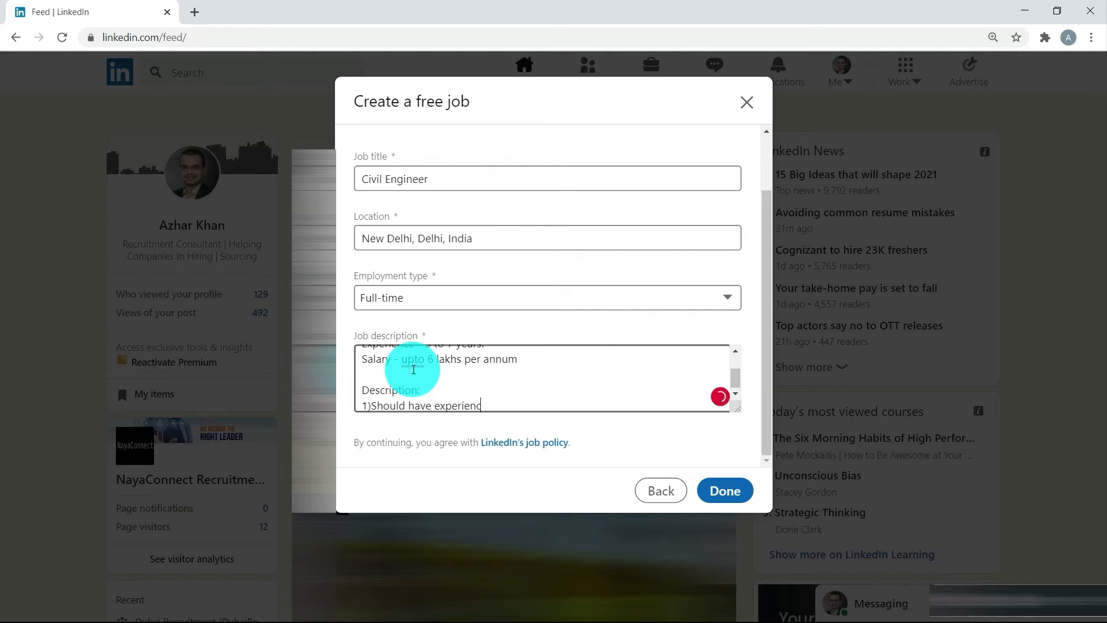
{"action": "type", "text": "e in Tall Buildings."}
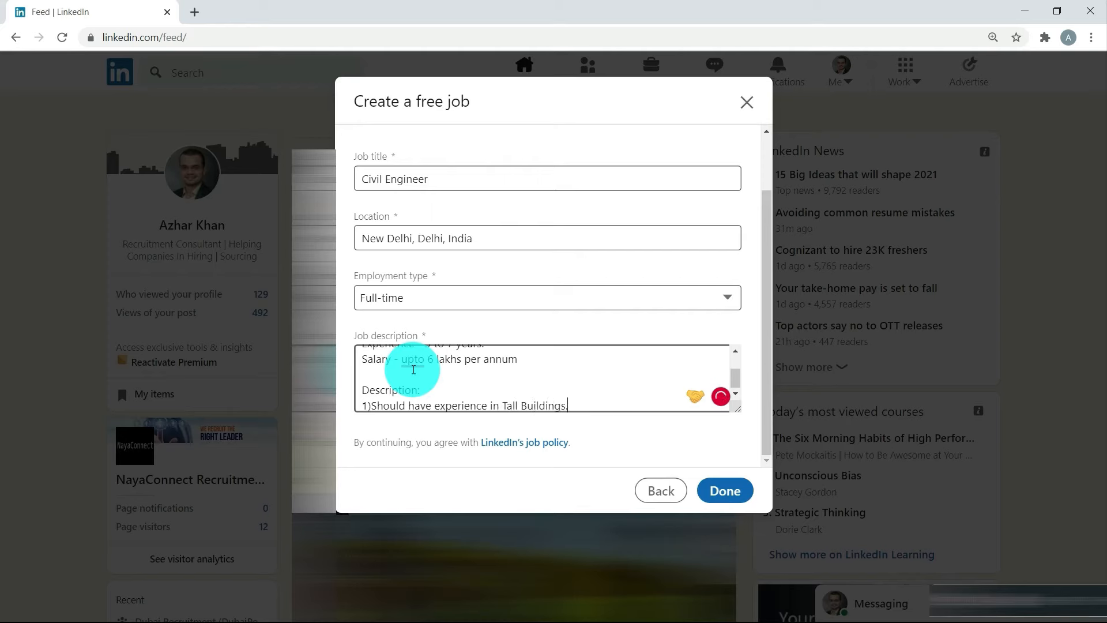
Finish the Civil Engineer job and publish the hiring post with the job attached
{"action": "left_click", "coordinate": [725, 490]}
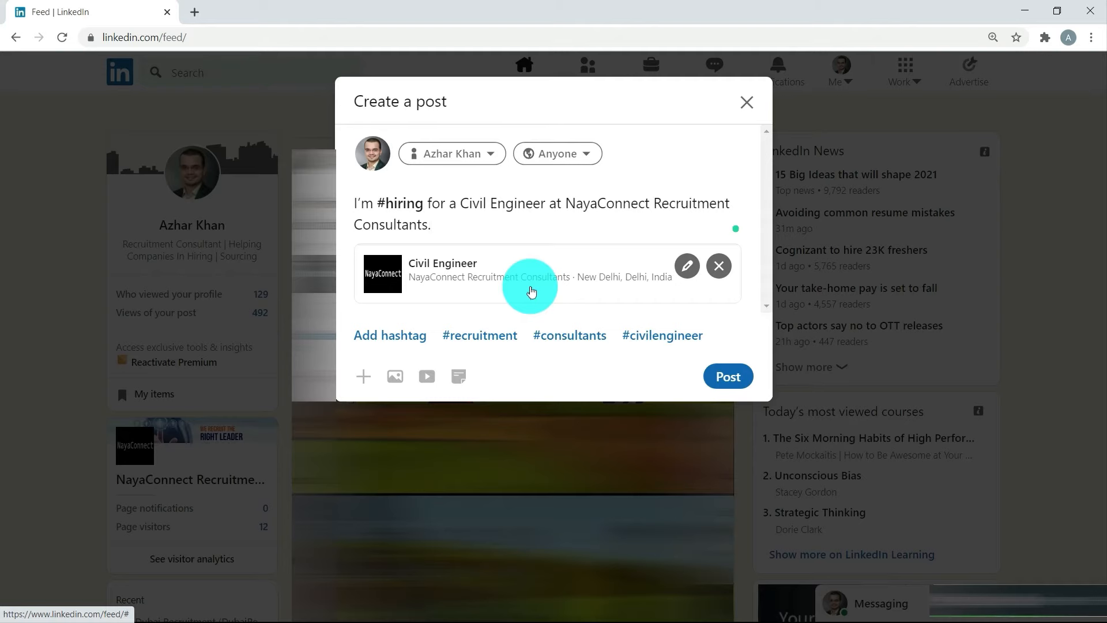
{"action": "left_click", "coordinate": [729, 377]}
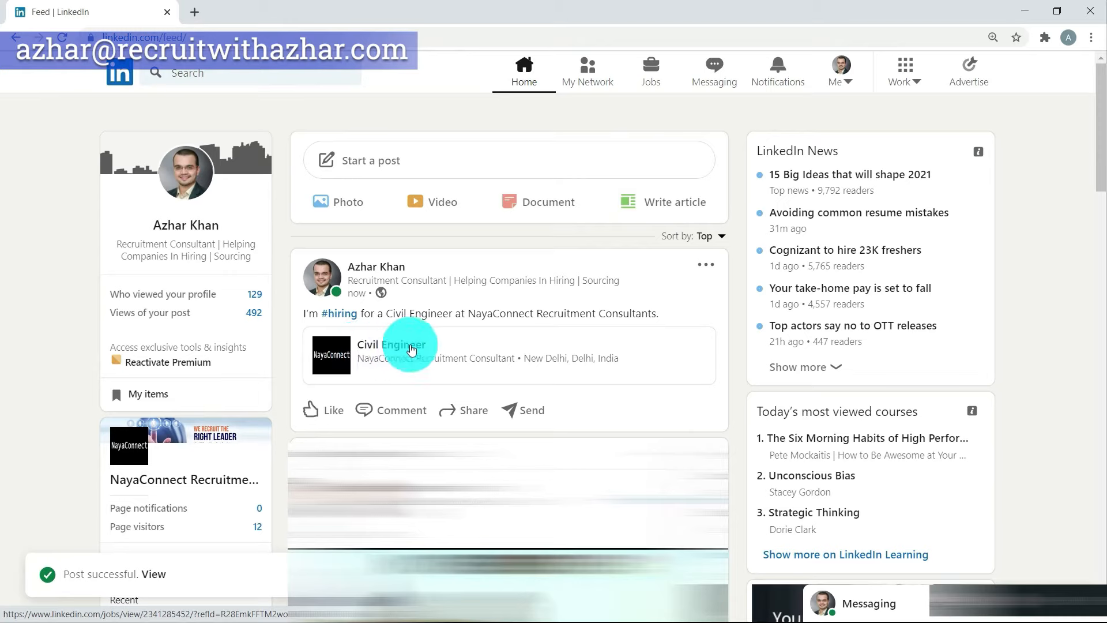
Open the Civil Engineer job from the published post and view its listing page
{"action": "left_click", "coordinate": [378, 345]}
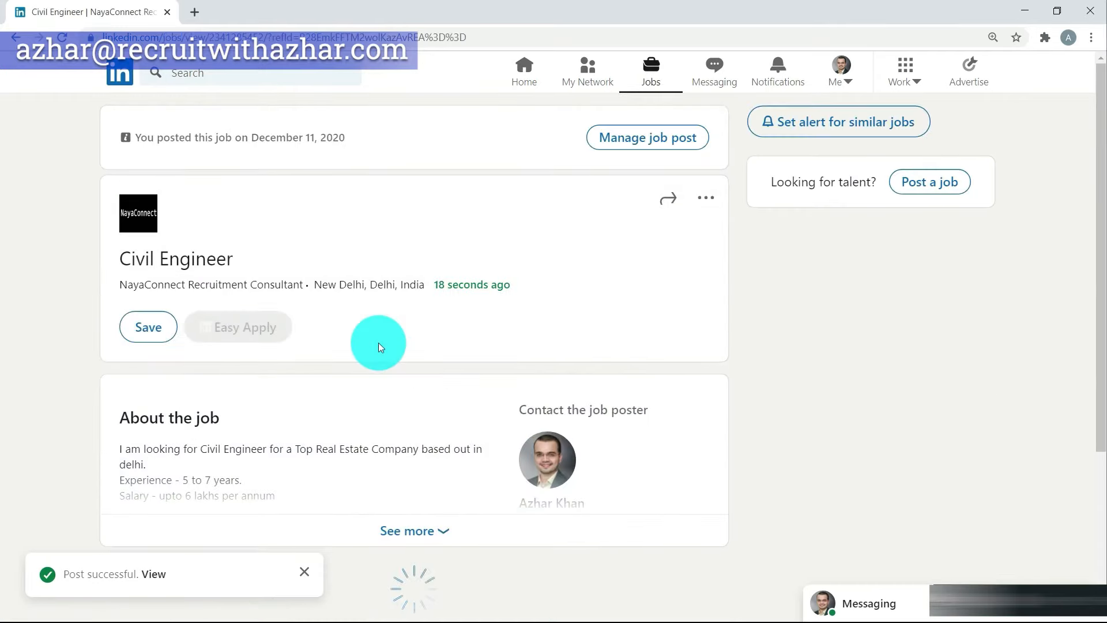
{"action": "scroll", "coordinate": [366, 237], "scroll_direction": "down", "scroll_amount": 1}
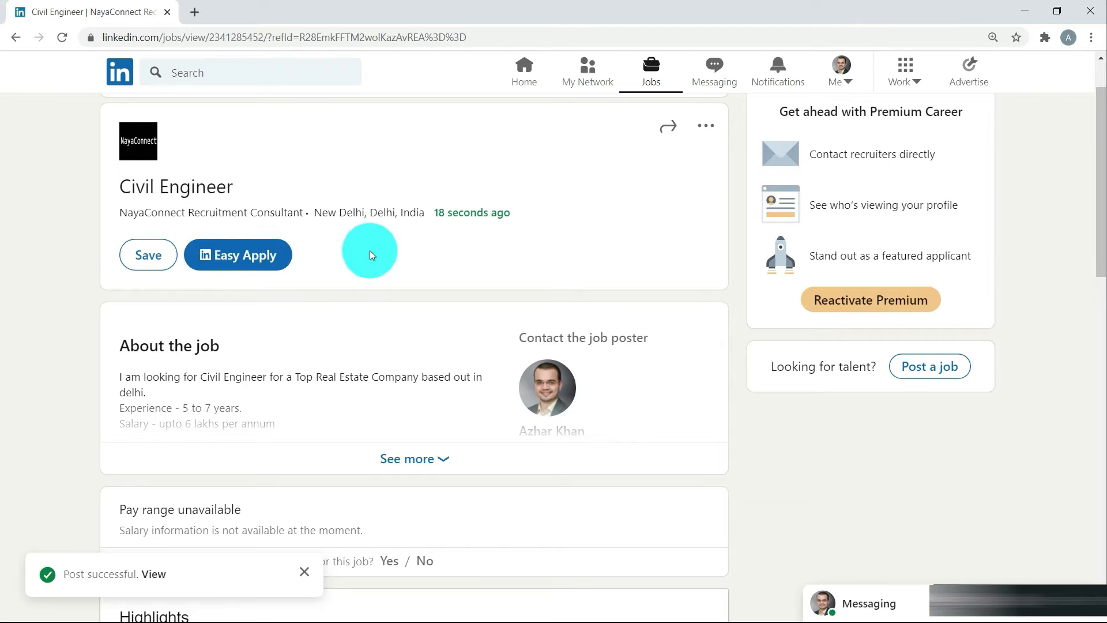
Expand the full Civil Engineer job description and review the job details, company section and similar jobs on the listing page
{"action": "scroll", "coordinate": [372, 255], "scroll_direction": "down", "scroll_amount": 3}
{"action": "left_click", "coordinate": [411, 249]}
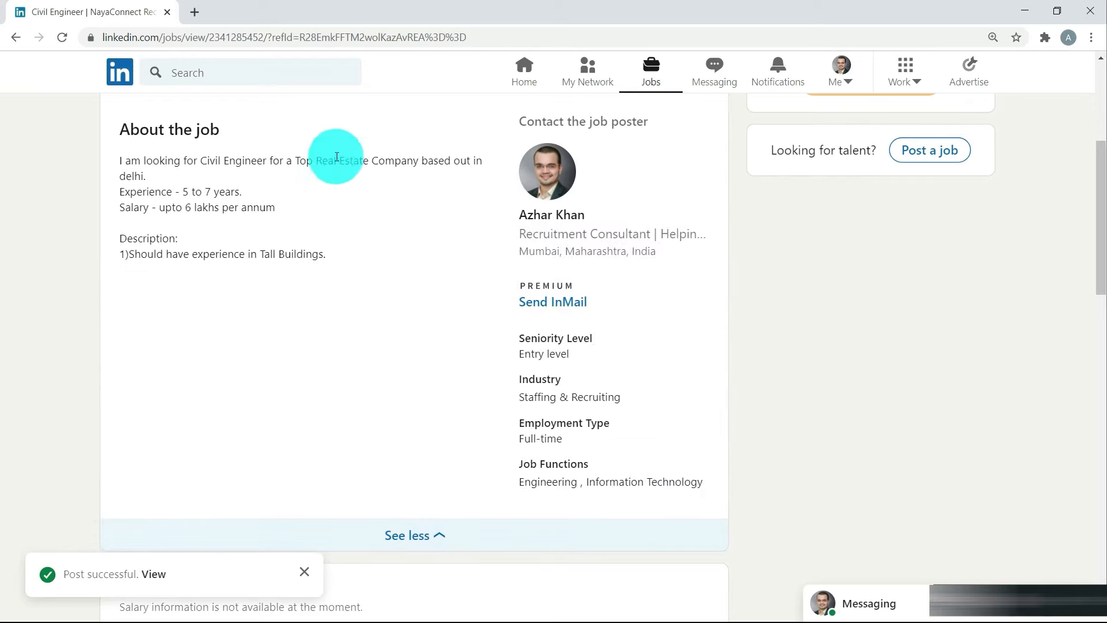
{"action": "scroll", "coordinate": [250, 223], "scroll_direction": "down", "scroll_amount": 2}
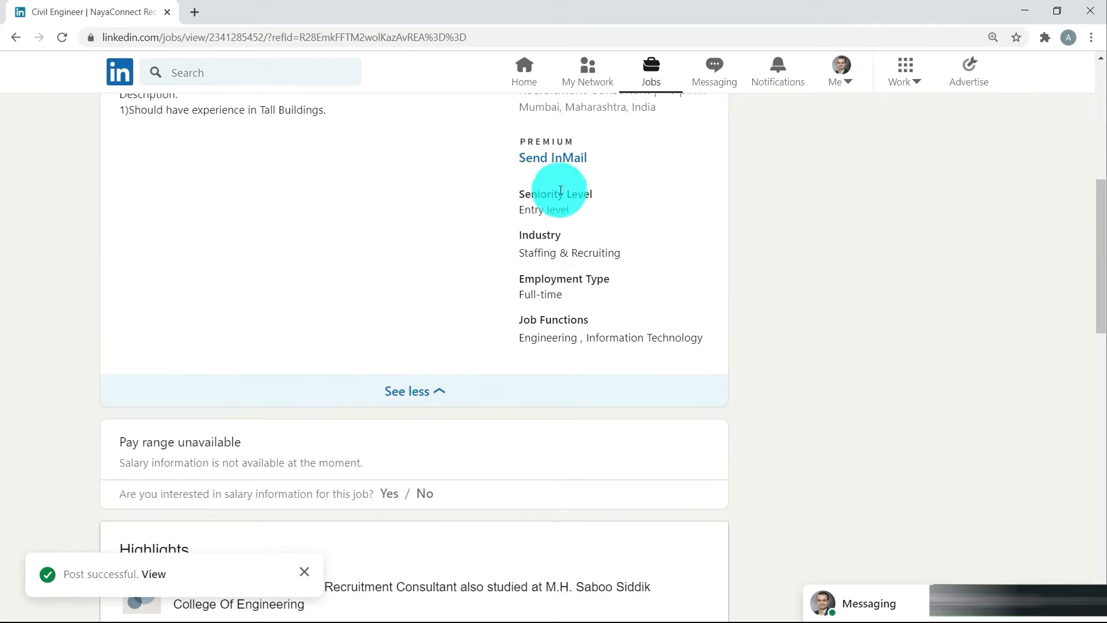
{"action": "scroll", "coordinate": [413, 269], "scroll_direction": "down", "scroll_amount": 7}
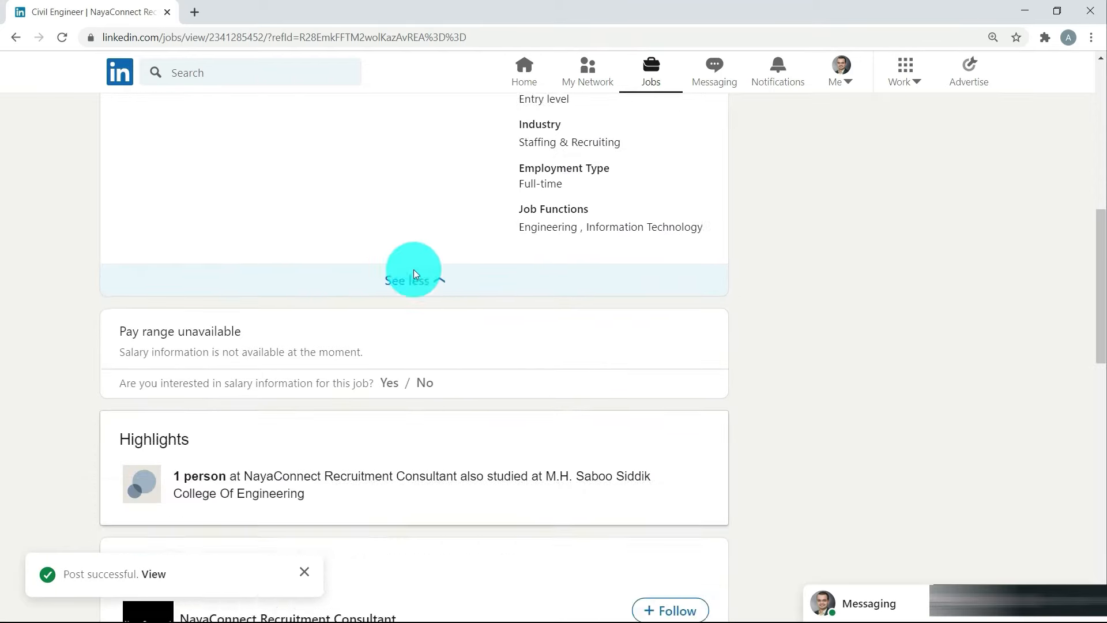
{"action": "scroll", "coordinate": [246, 243], "scroll_direction": "down", "scroll_amount": 3}
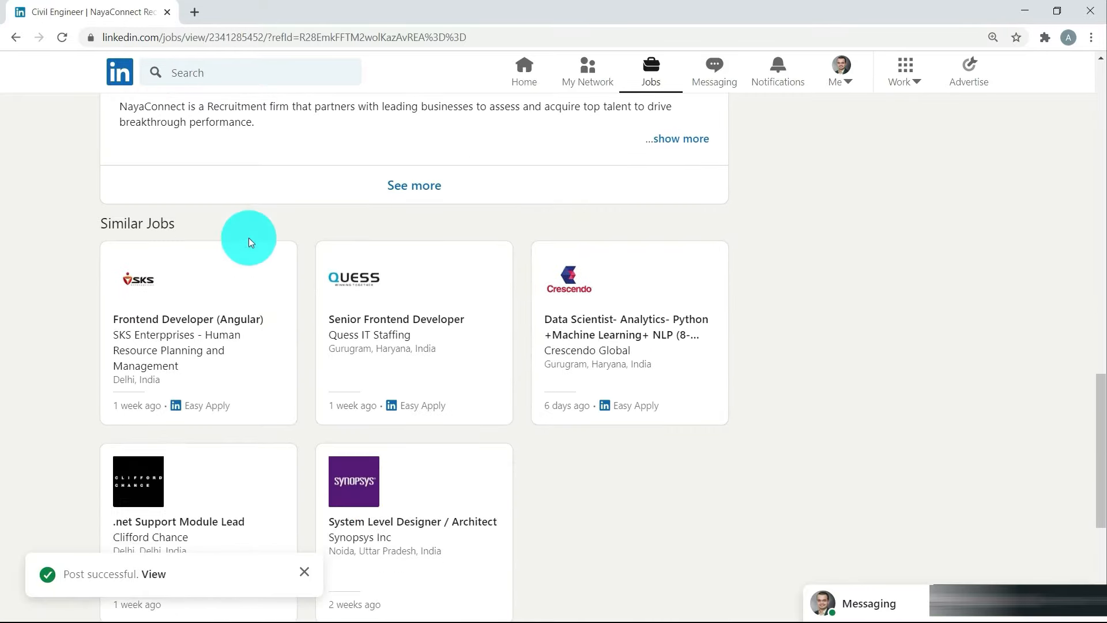
{"action": "scroll", "coordinate": [248, 237], "scroll_direction": "up", "scroll_amount": 12}
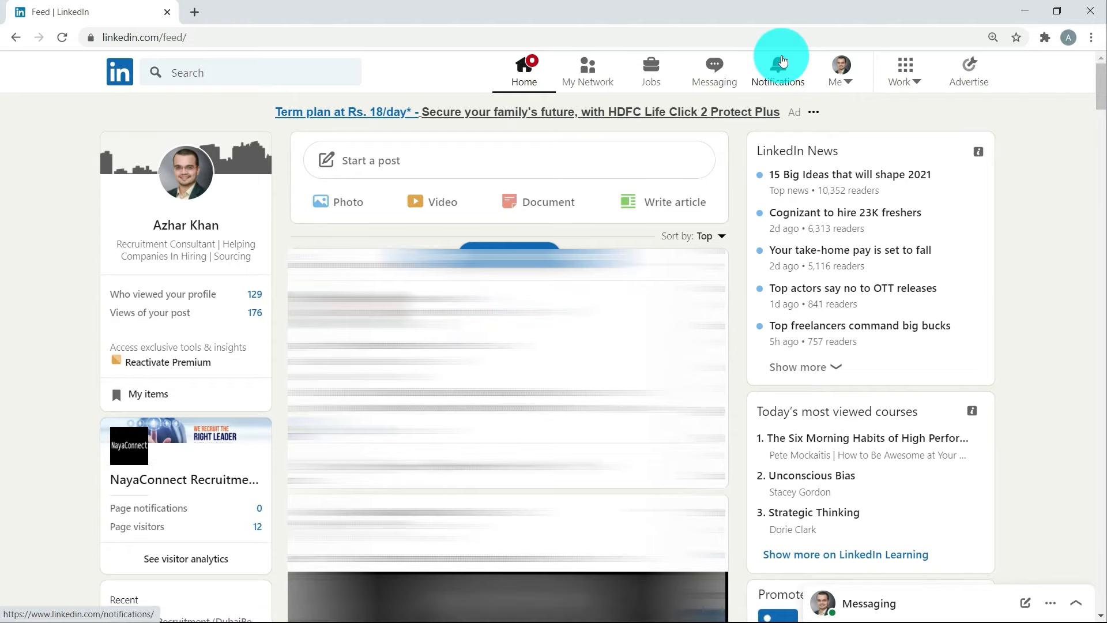
Open the applicants of the Civil Engineer job from the notification about new applications
{"action": "left_click", "coordinate": [777, 78]}
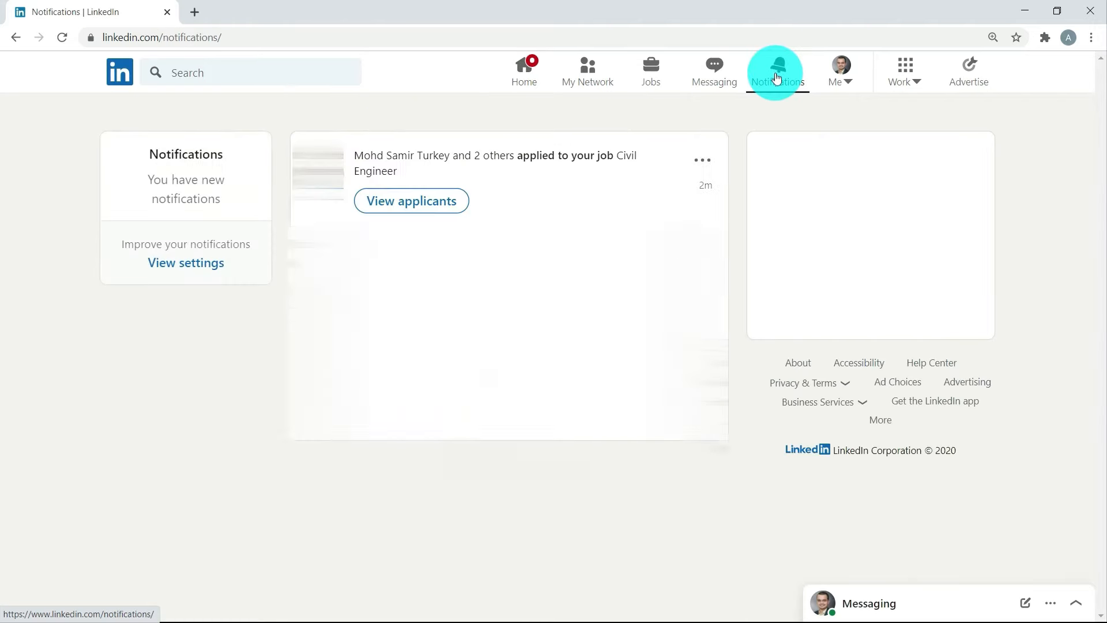
{"action": "left_click", "coordinate": [383, 209]}
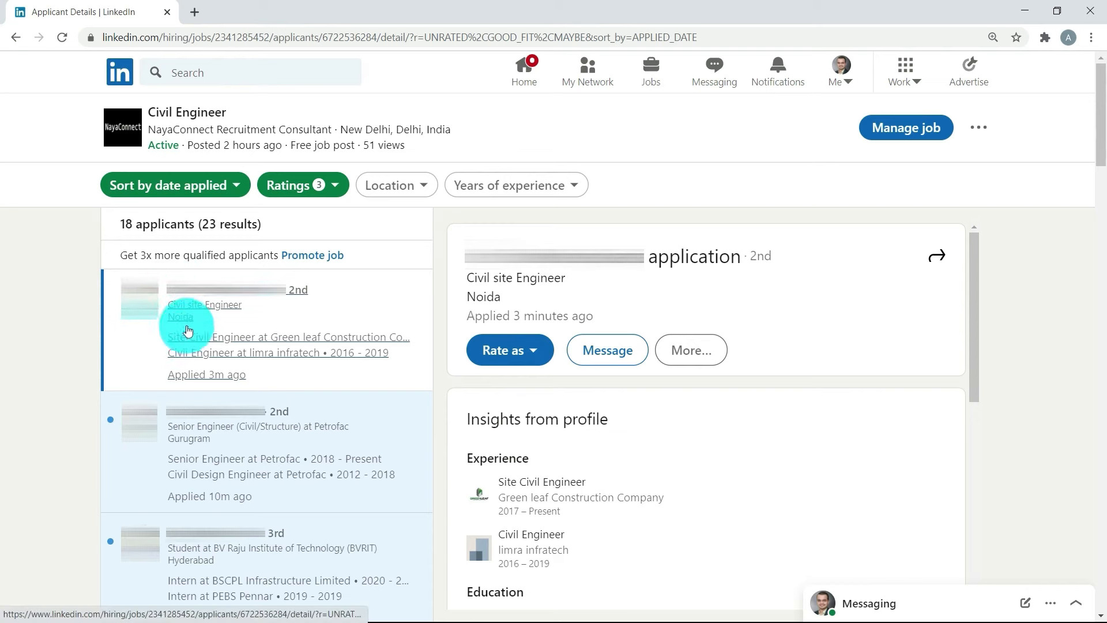
Examine the sorting options and the ratings filter choices for the applicant list, leaving both as set
{"action": "left_click", "coordinate": [203, 185]}
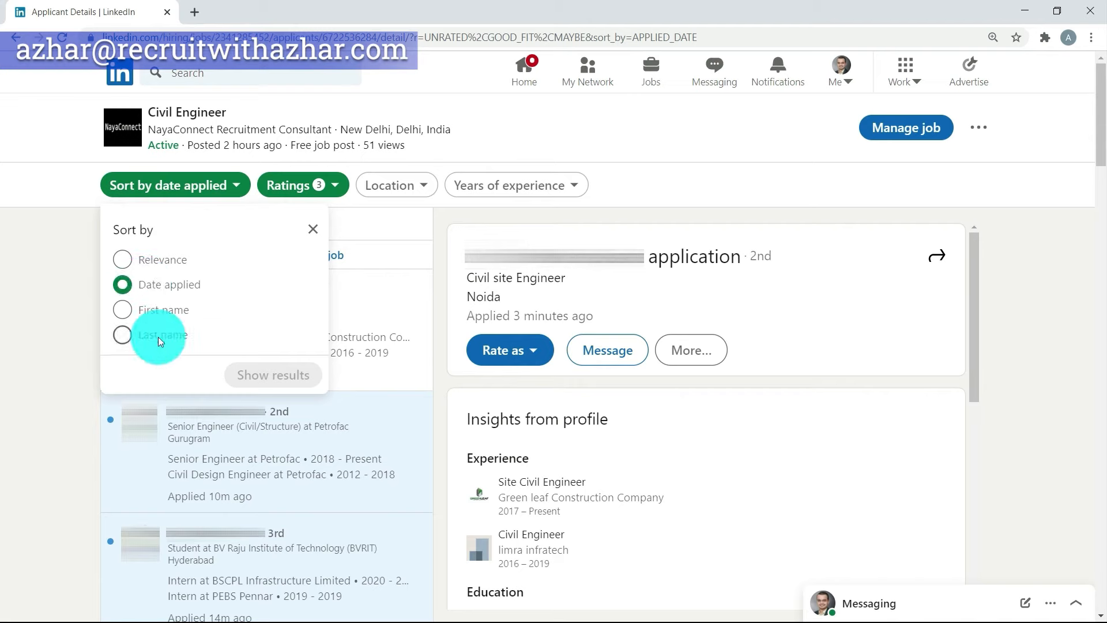
{"action": "left_click", "coordinate": [198, 186]}
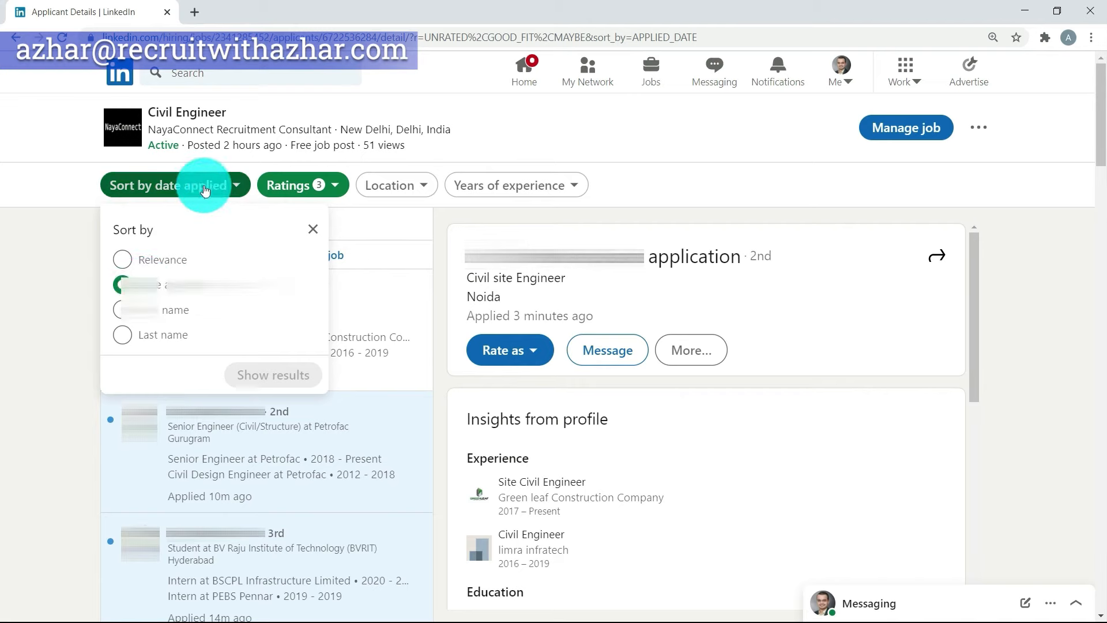
{"action": "left_click", "coordinate": [317, 192]}
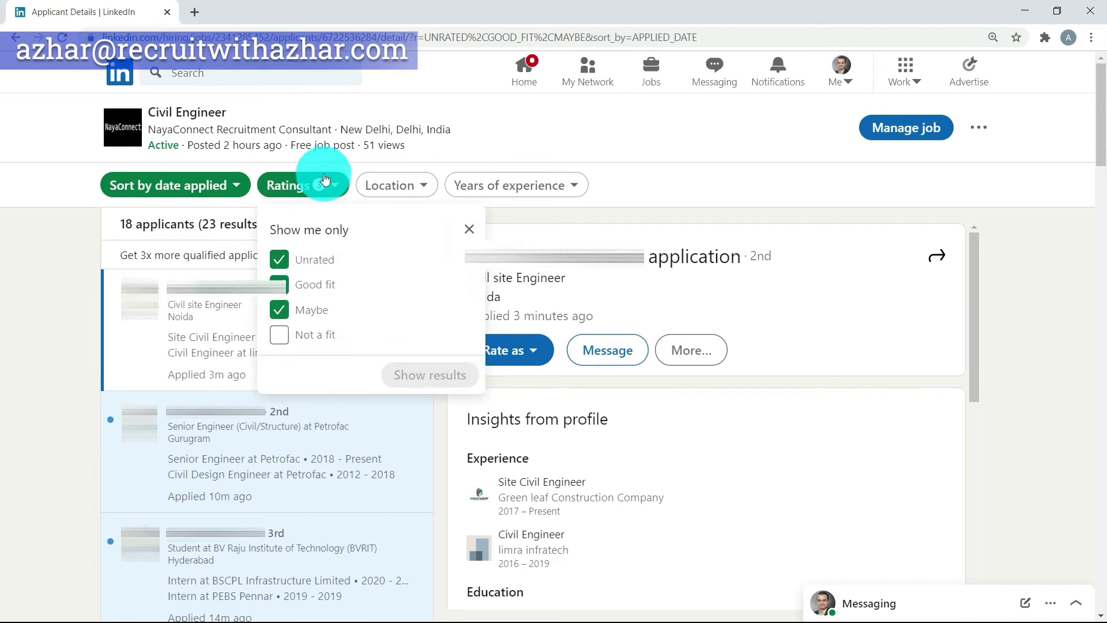
{"action": "left_click", "coordinate": [326, 179]}
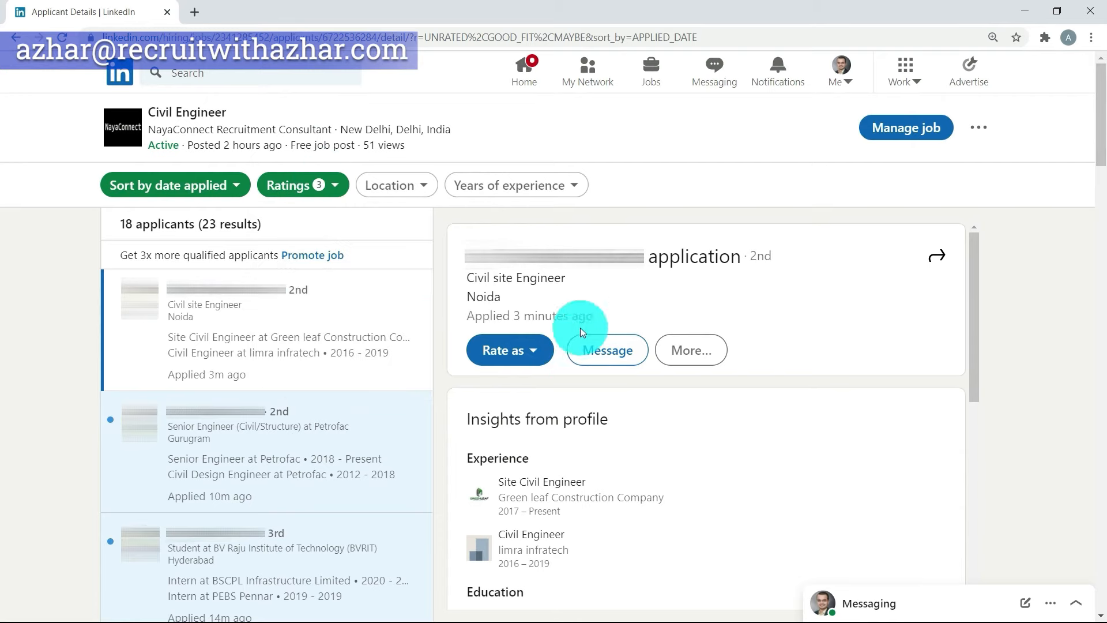
Examine the ratings that can be given to the first applicant's application, without assigning one
{"action": "left_click", "coordinate": [500, 350]}
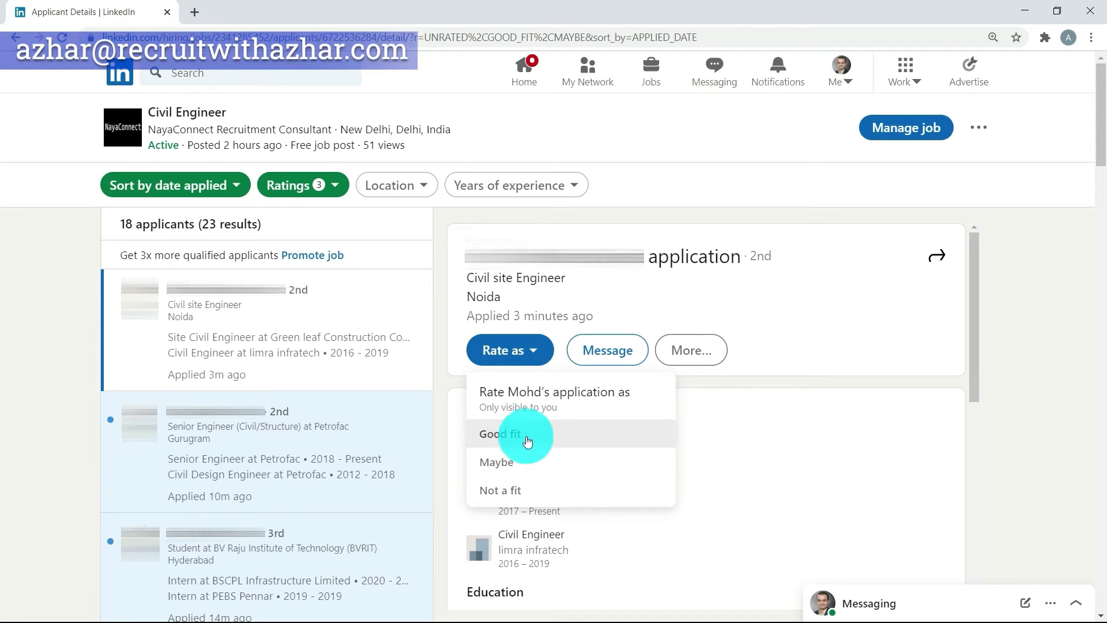
{"action": "left_click", "coordinate": [493, 345]}
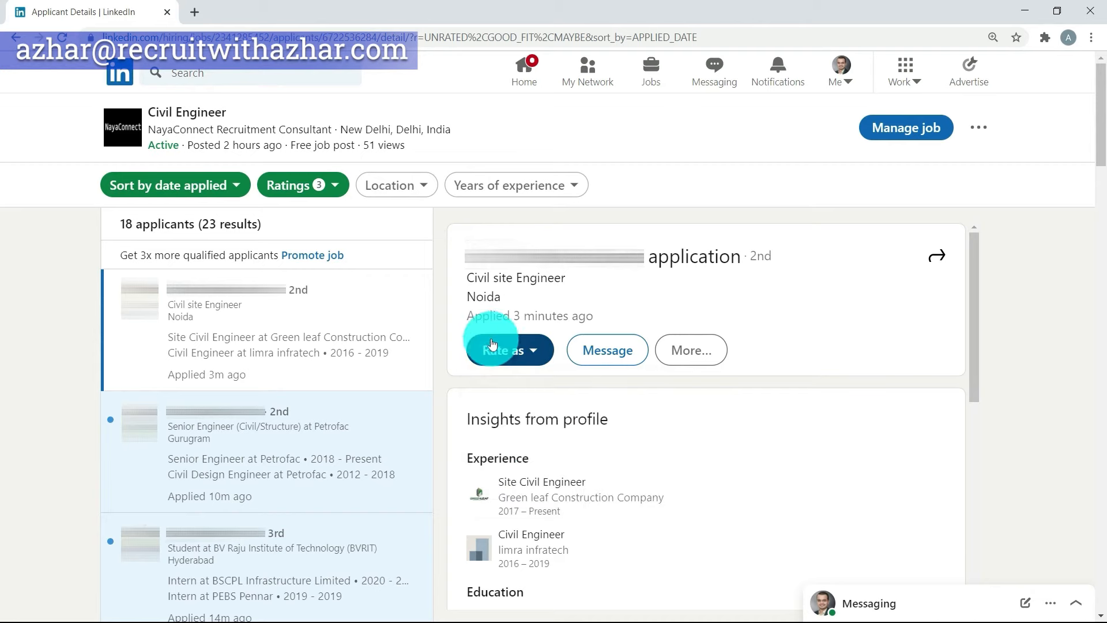
{"action": "left_click", "coordinate": [326, 186]}
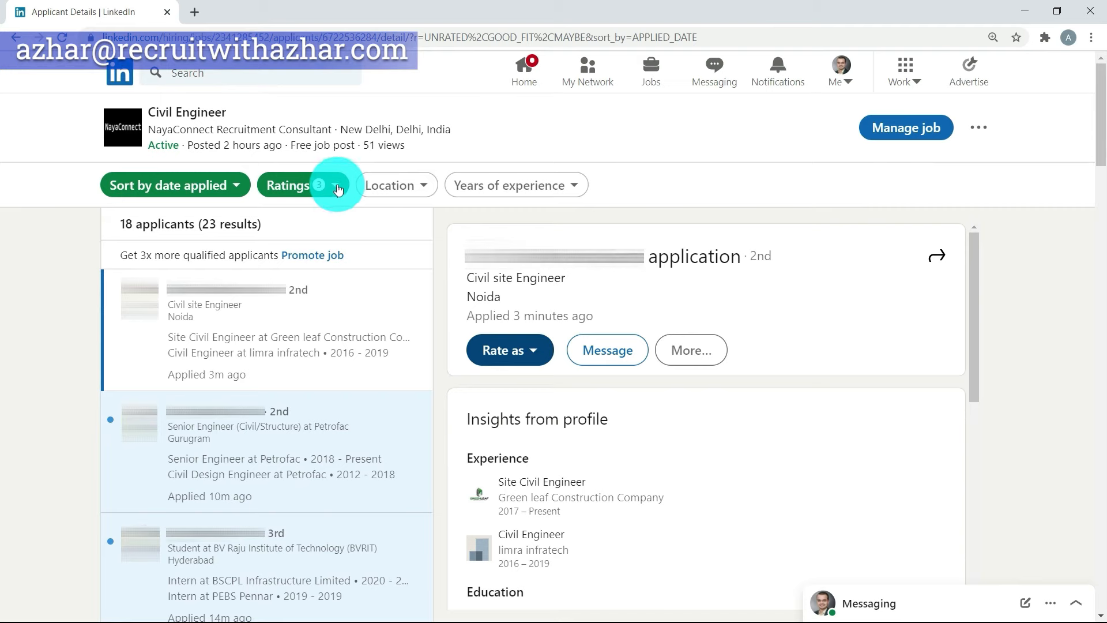
Examine the location and years of experience filter choices for the applicant list, without applying any
{"action": "left_click", "coordinate": [385, 192]}
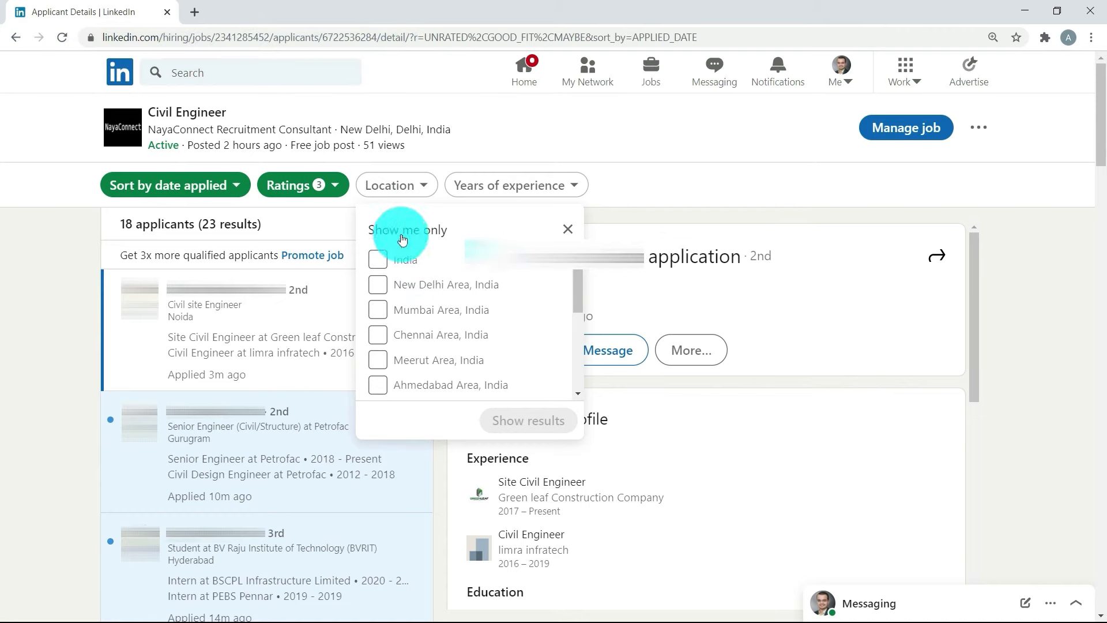
{"action": "left_click", "coordinate": [404, 188]}
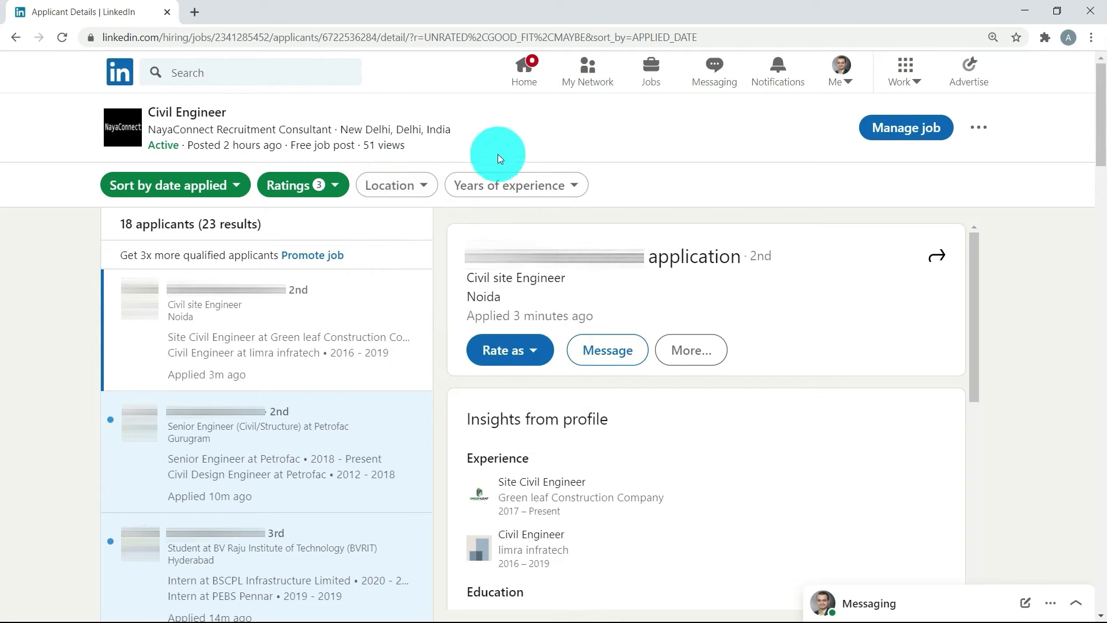
{"action": "left_click", "coordinate": [490, 189]}
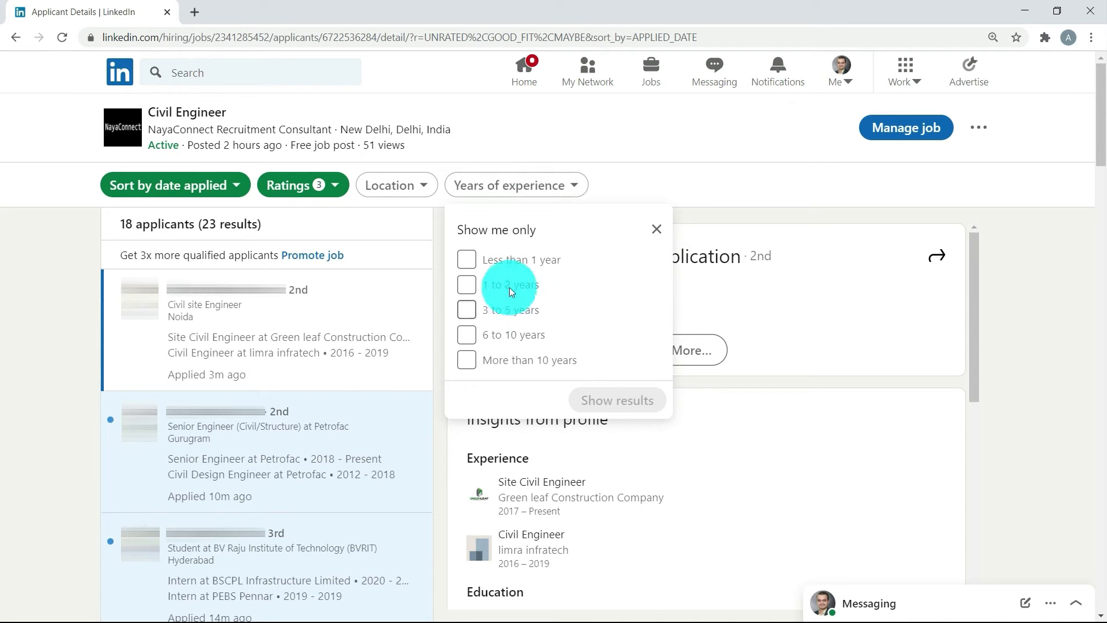
{"action": "left_click", "coordinate": [492, 189]}
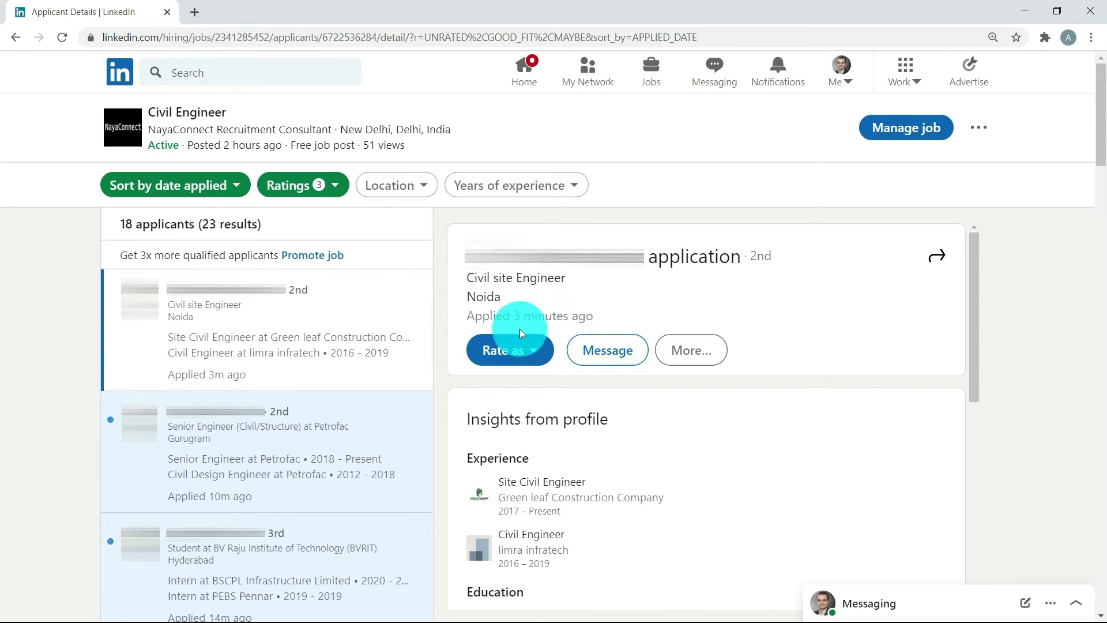
Review the prefilled interview message and the profile, email and phone options for the first applicant, ending with the message draft open
{"action": "left_click", "coordinate": [605, 359]}
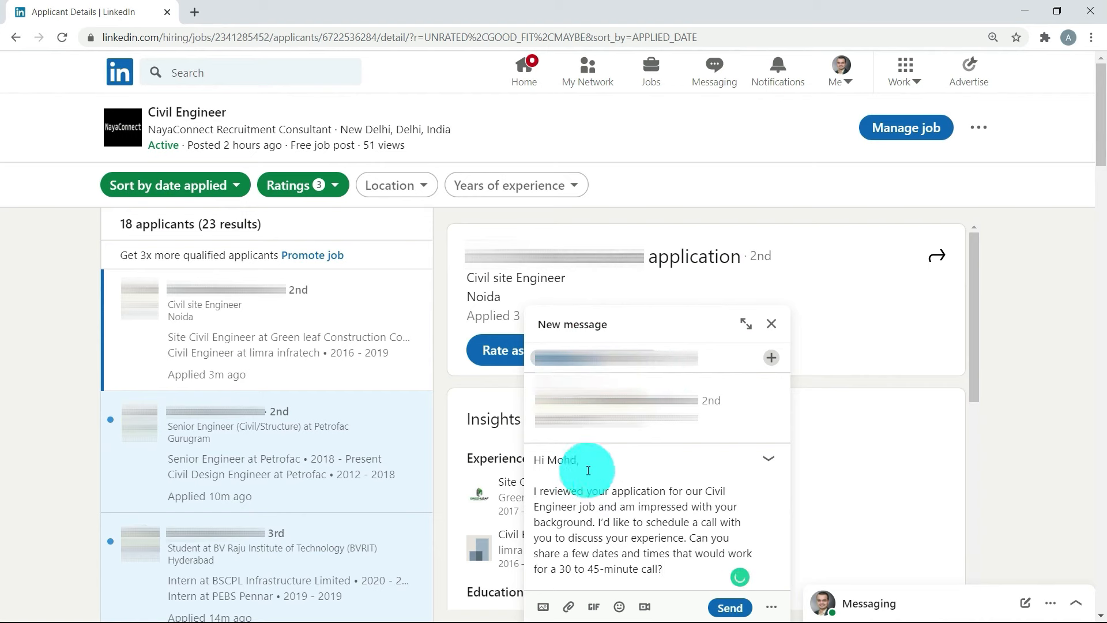
{"action": "left_click", "coordinate": [771, 324]}
{"action": "left_click", "coordinate": [698, 351]}
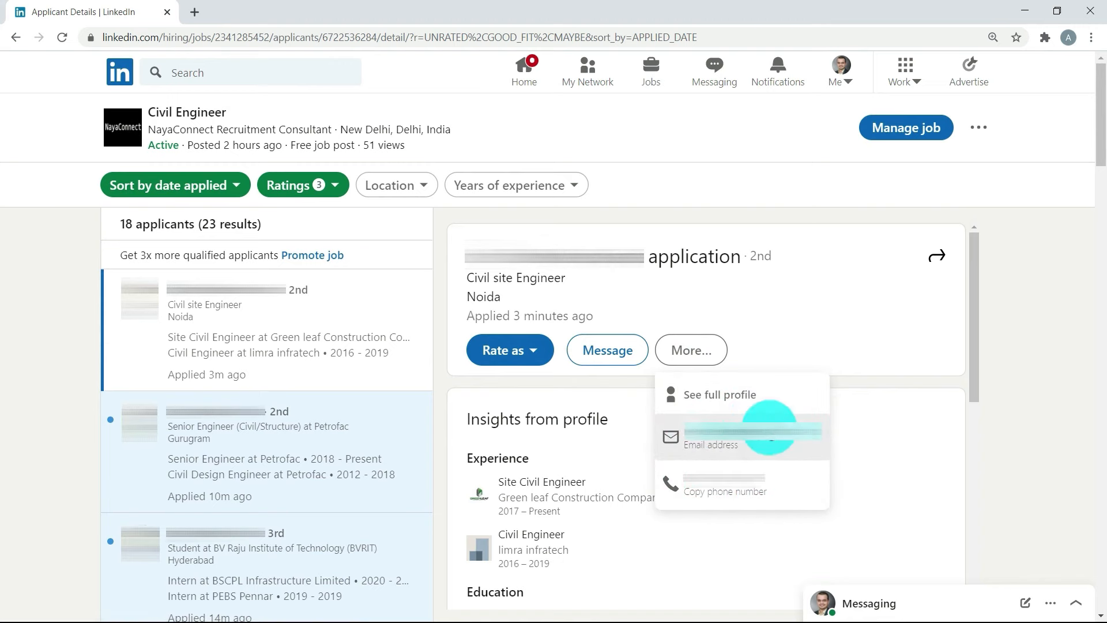
{"action": "left_click", "coordinate": [742, 444]}
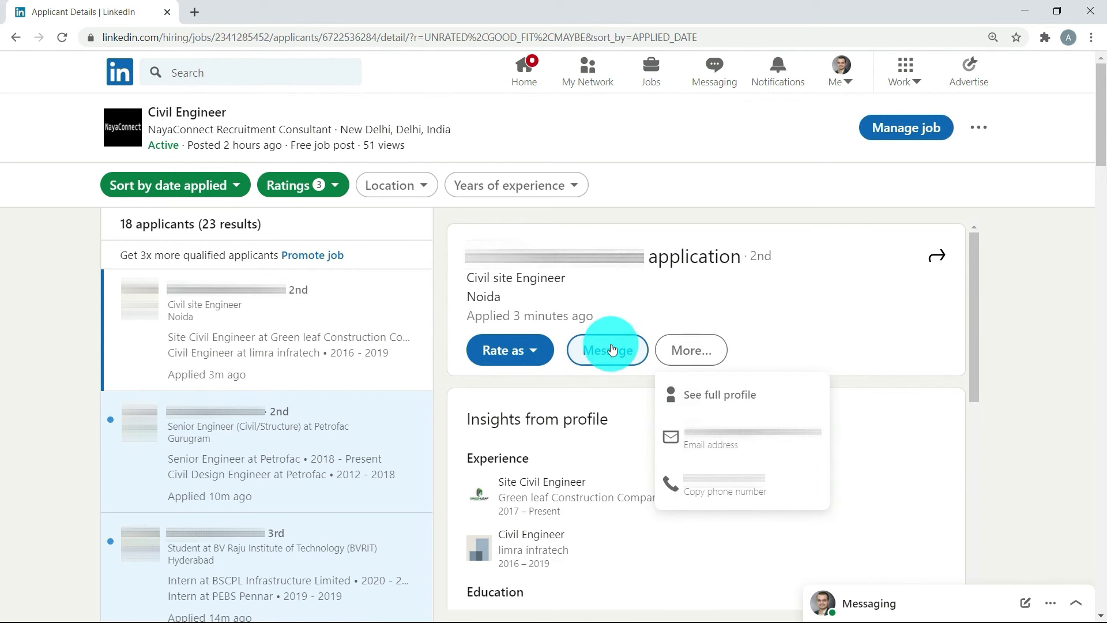
{"action": "left_click", "coordinate": [611, 349]}
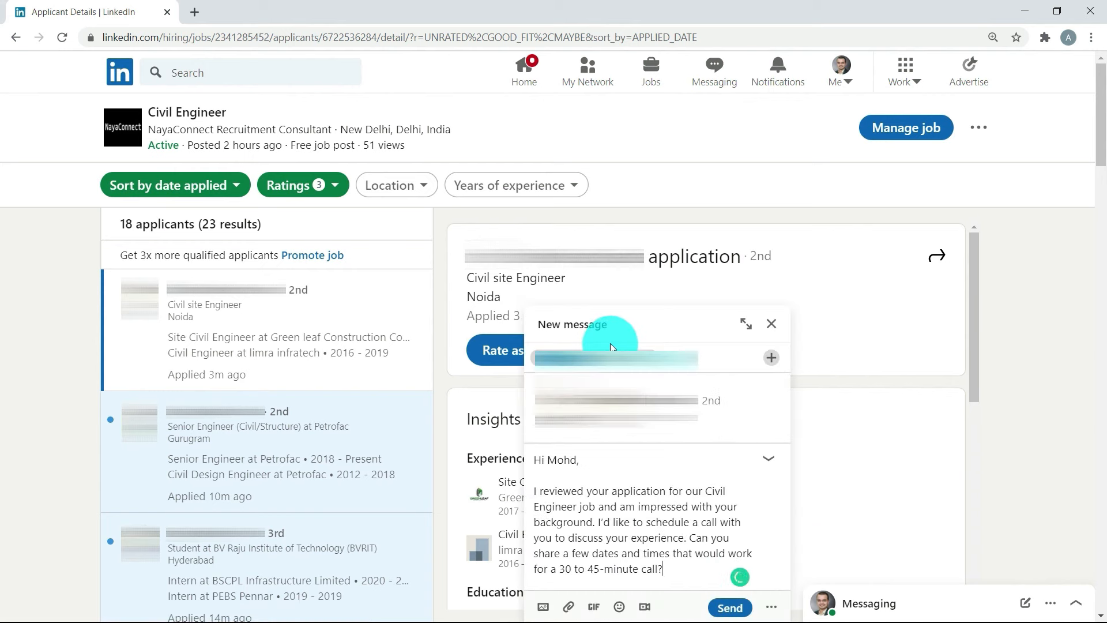